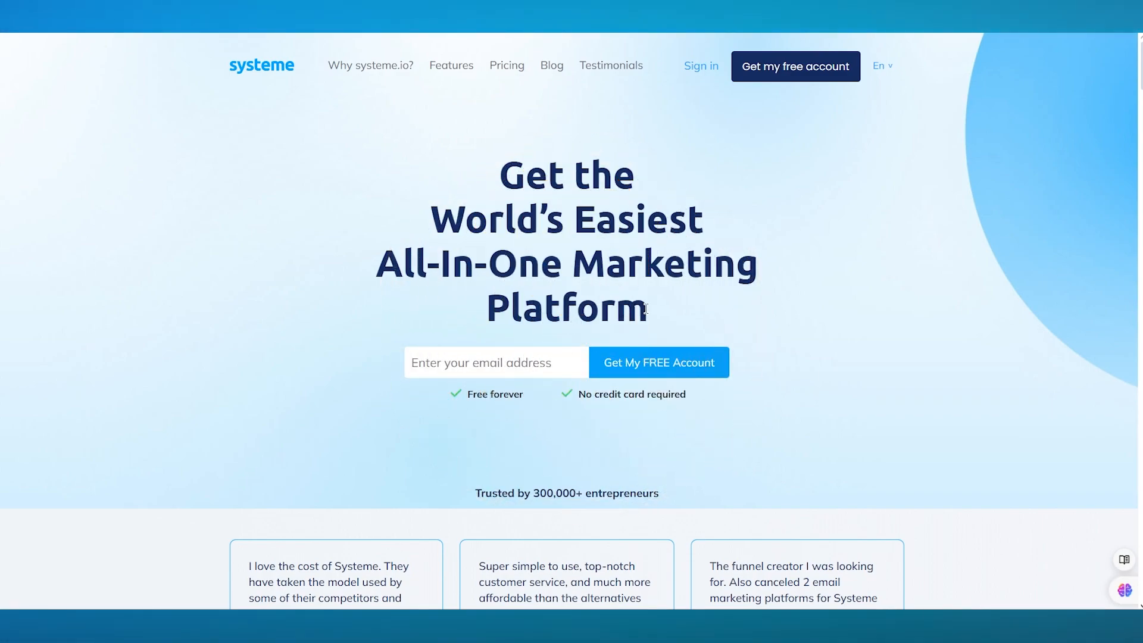
Sign up for a free Systeme.io account using the temporary email address copied from Temp Mail.
{"action": "left_click", "coordinate": [505, 367]}
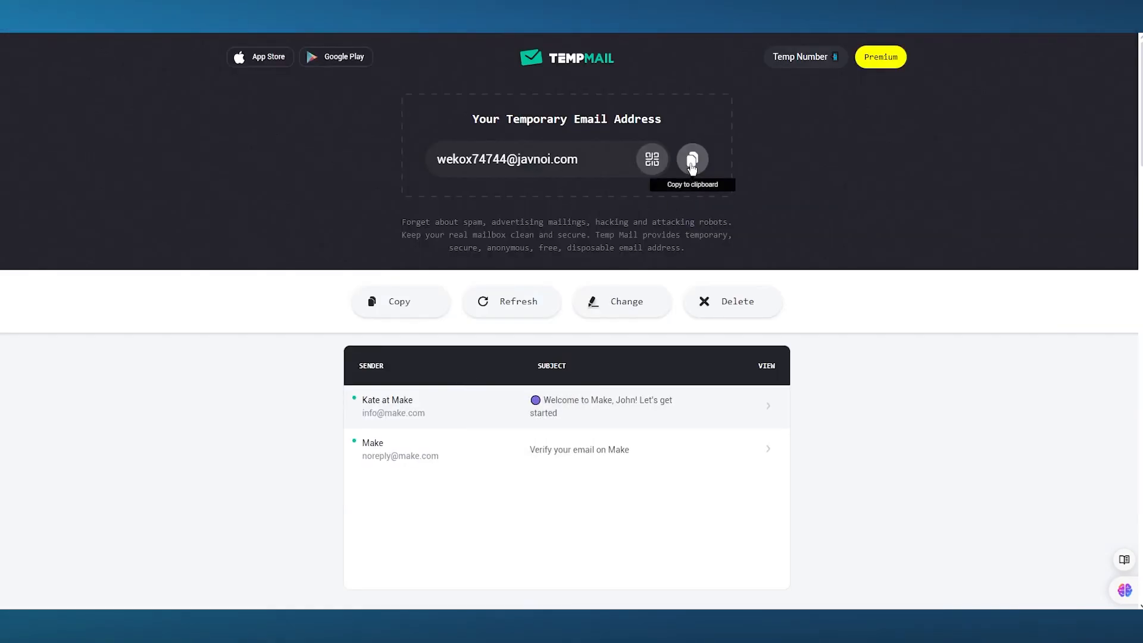
{"action": "left_click", "coordinate": [692, 160]}
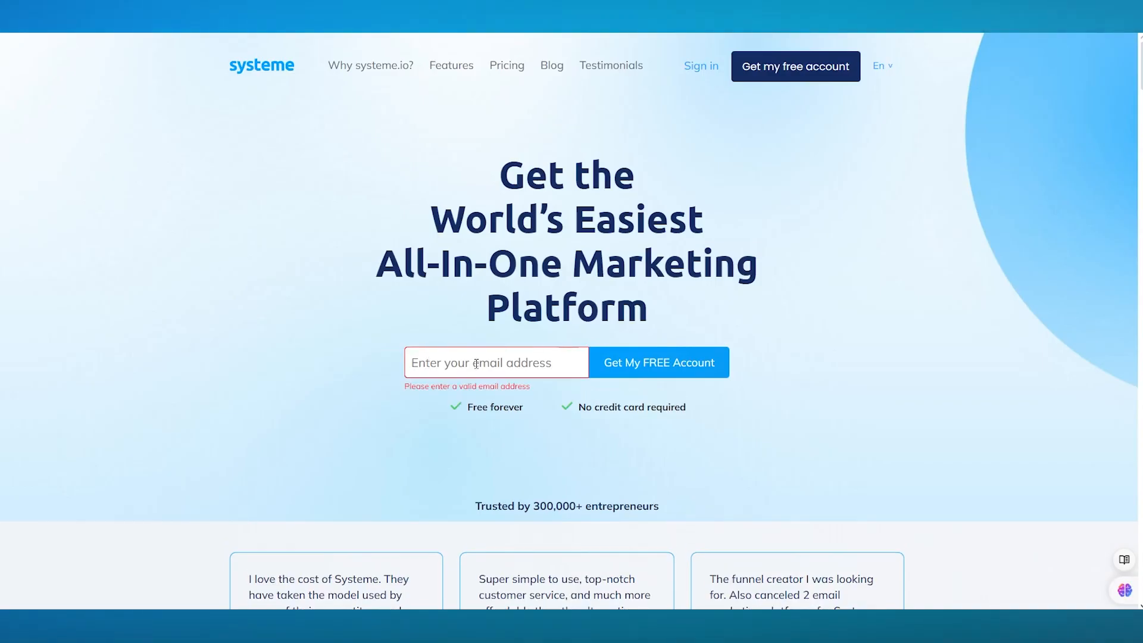
{"action": "left_click", "coordinate": [476, 364]}
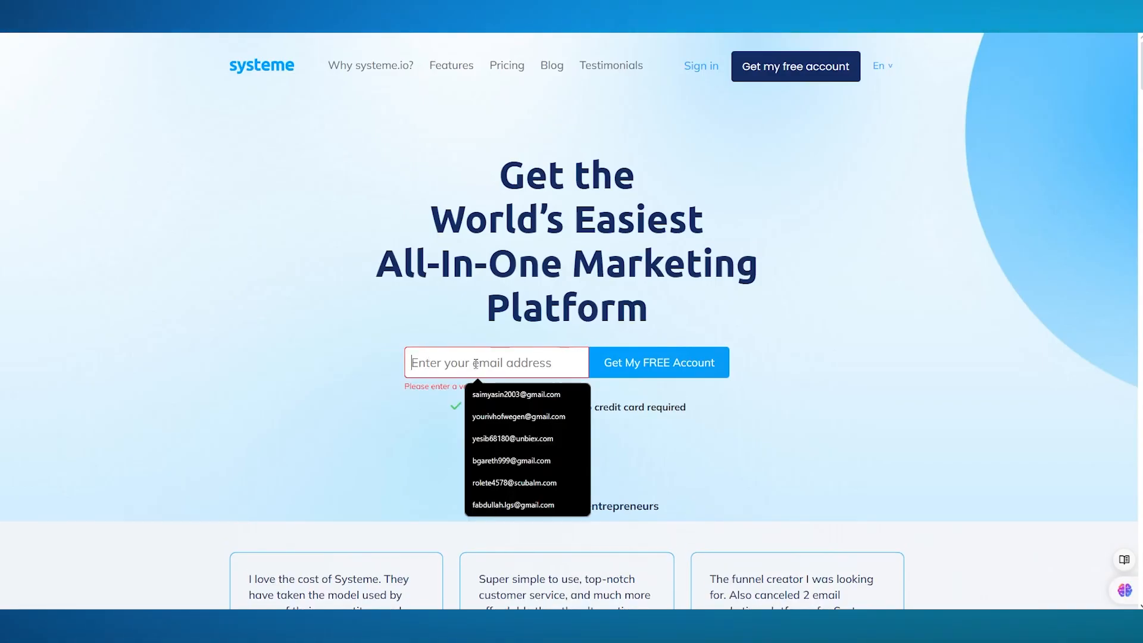
{"action": "key", "text": "ctrl+v"}
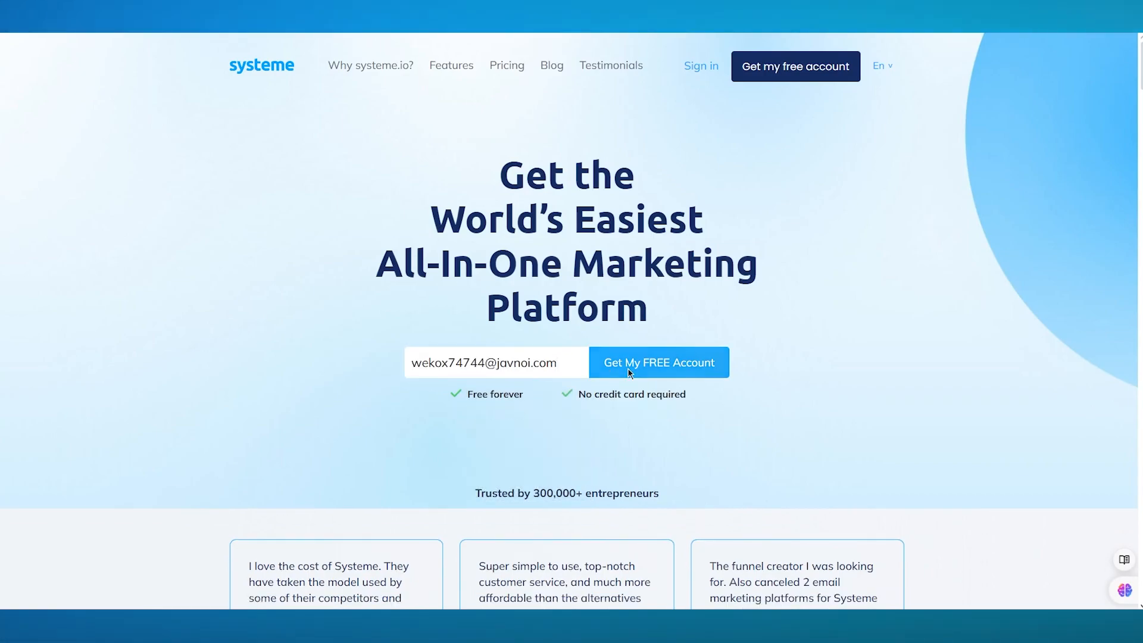
{"action": "left_click", "coordinate": [627, 368]}
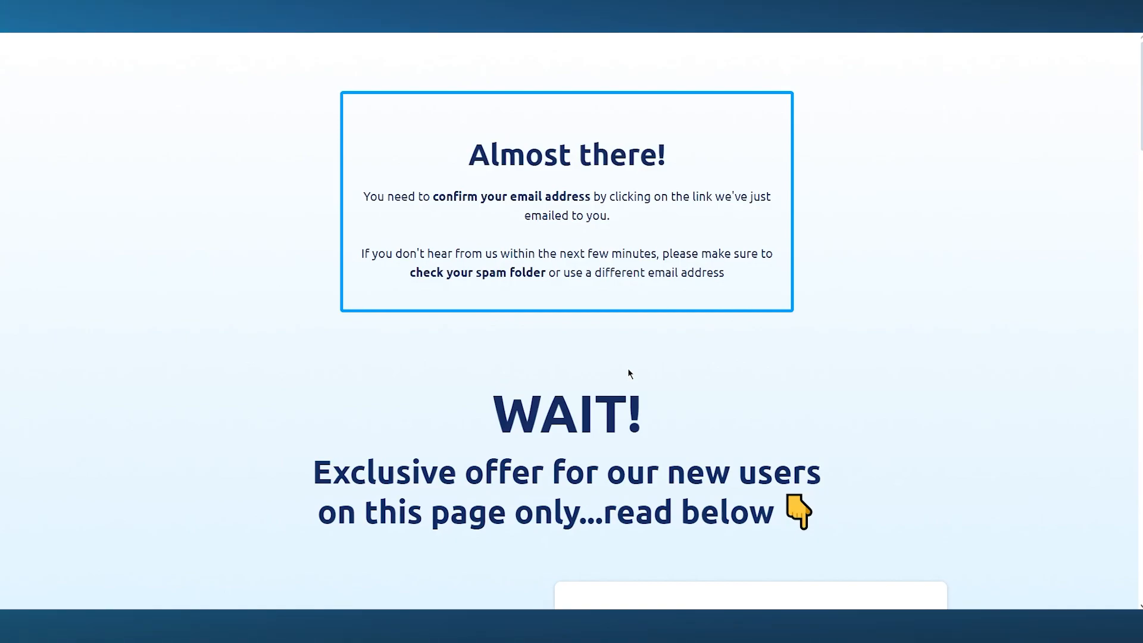
Open the Systeme.io "Confirm your email address" message in the Temp Mail inbox and follow its confirmation link.
{"action": "key", "text": "ctrl+shift+Tab"}
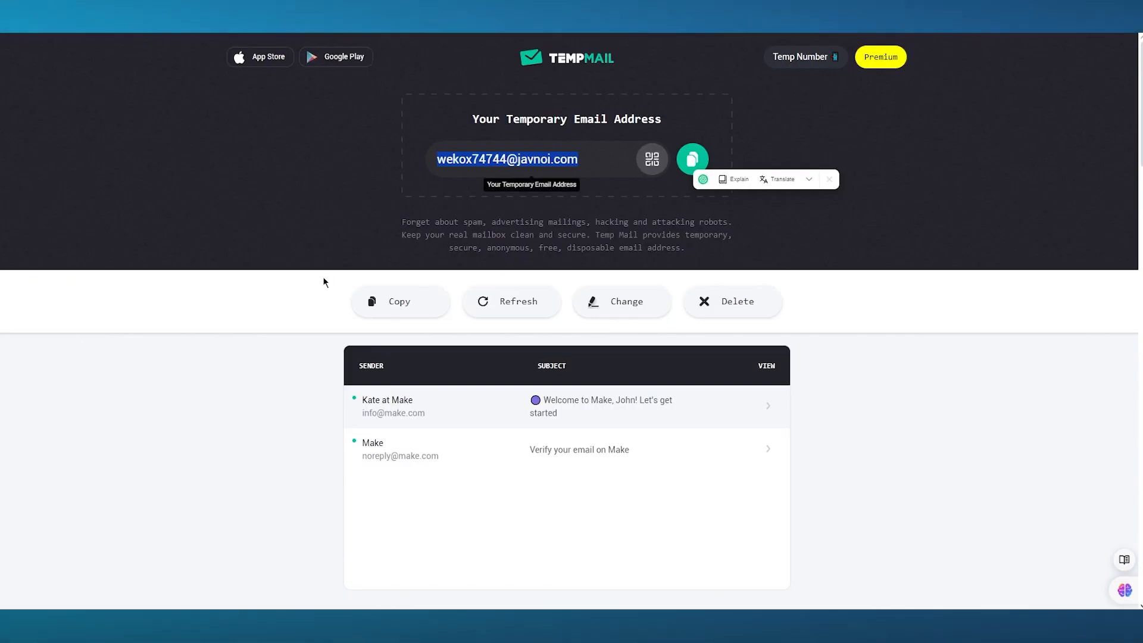
{"action": "key", "text": "ctrl+Tab"}
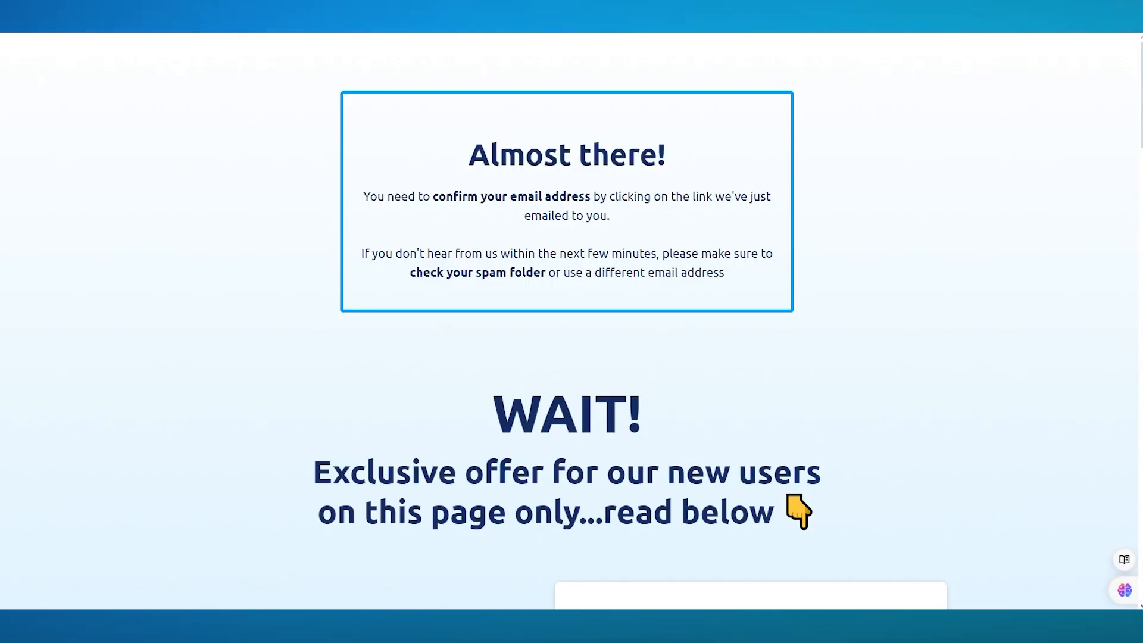
{"action": "scroll", "coordinate": [549, 309], "scroll_direction": "down", "scroll_amount": 10}
{"action": "scroll", "coordinate": [549, 310], "scroll_direction": "up", "scroll_amount": 10}
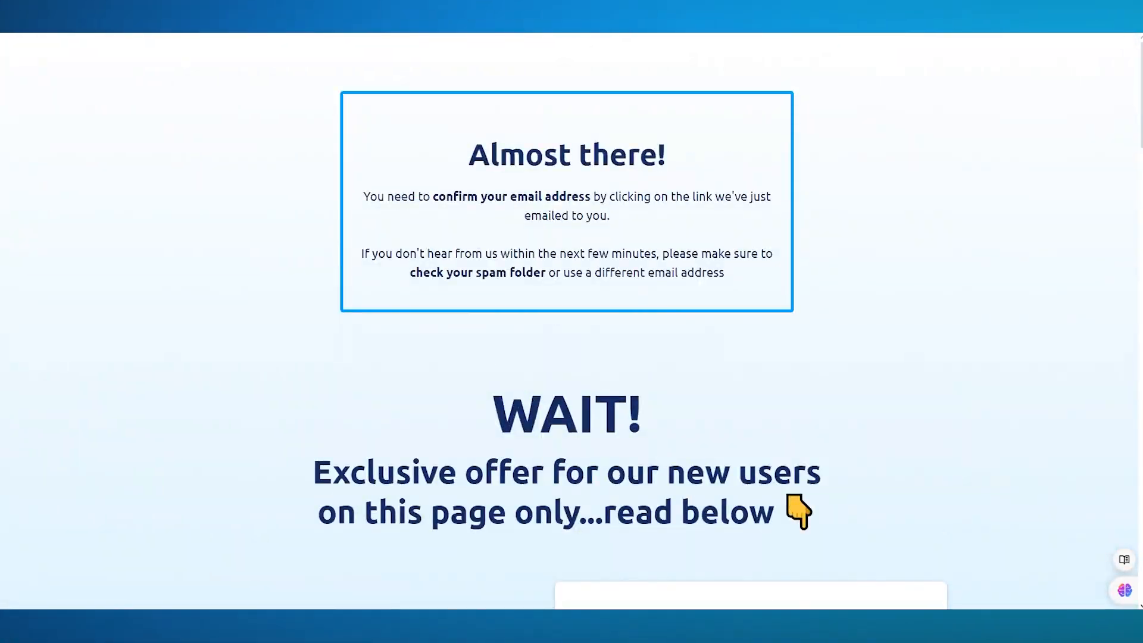
{"action": "key", "text": "ctrl+shift+Tab"}
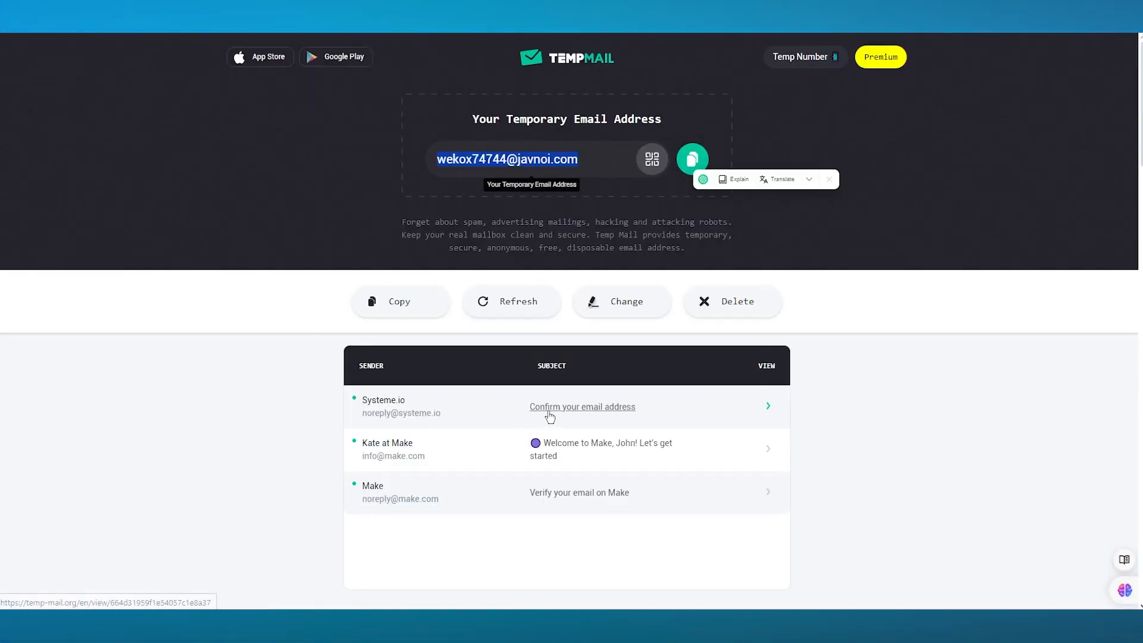
{"action": "left_click", "coordinate": [560, 408]}
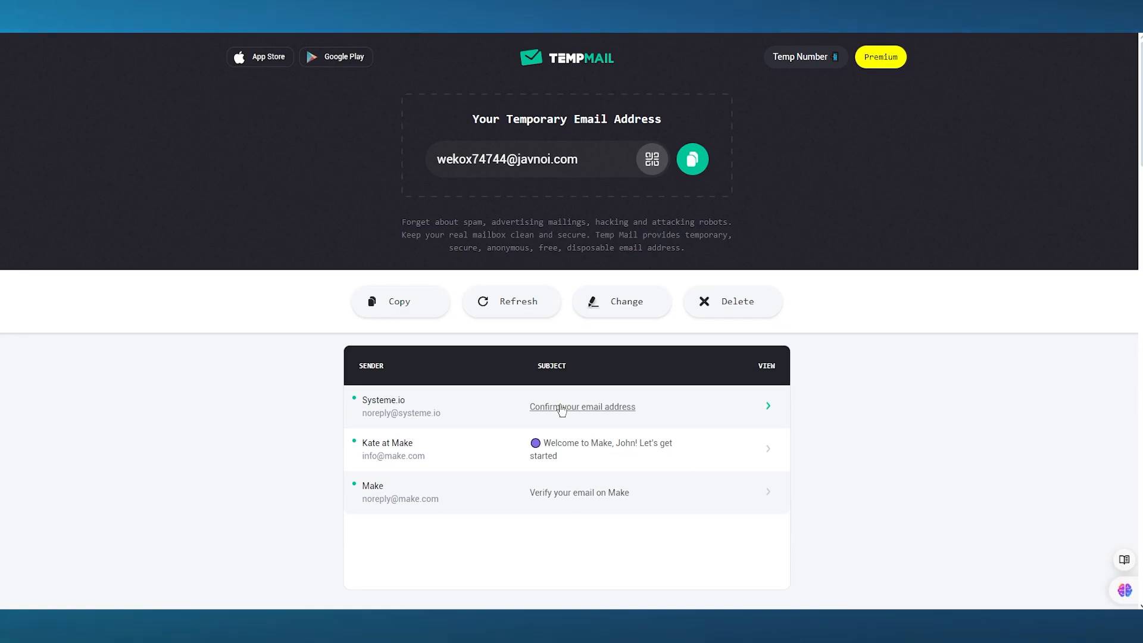
{"action": "left_click", "coordinate": [561, 408]}
{"action": "scroll", "coordinate": [560, 406], "scroll_direction": "down", "scroll_amount": 3}
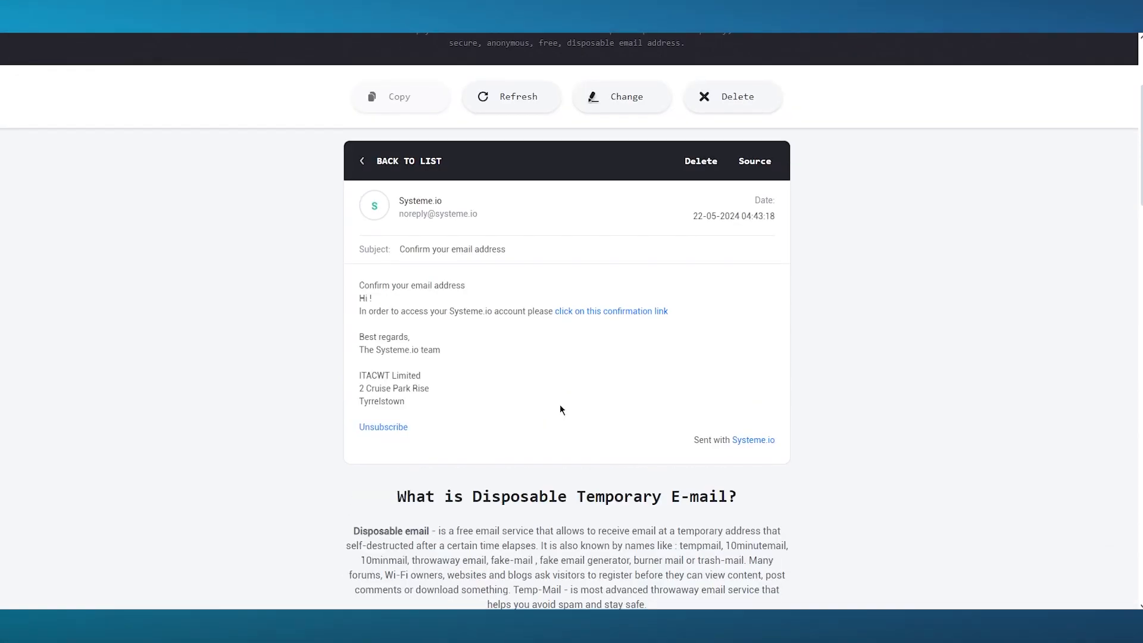
{"action": "left_click", "coordinate": [614, 312]}
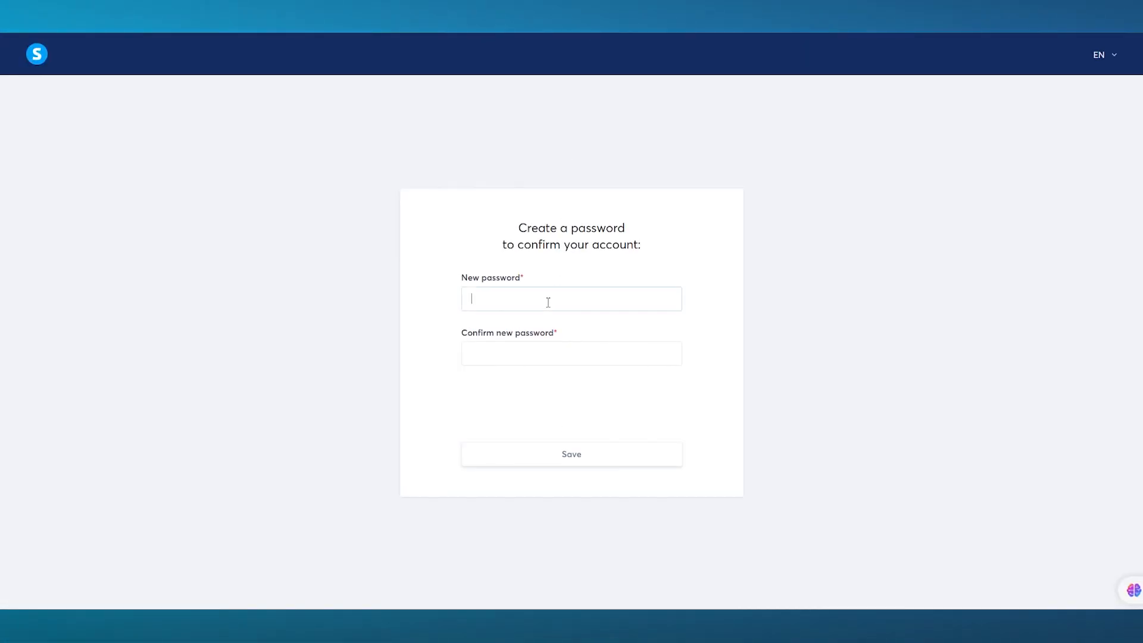
Enter and confirm the new account password, complete the reCAPTCHA check and save.
{"action": "left_click", "coordinate": [548, 302]}
{"action": "type", "text": "••"}
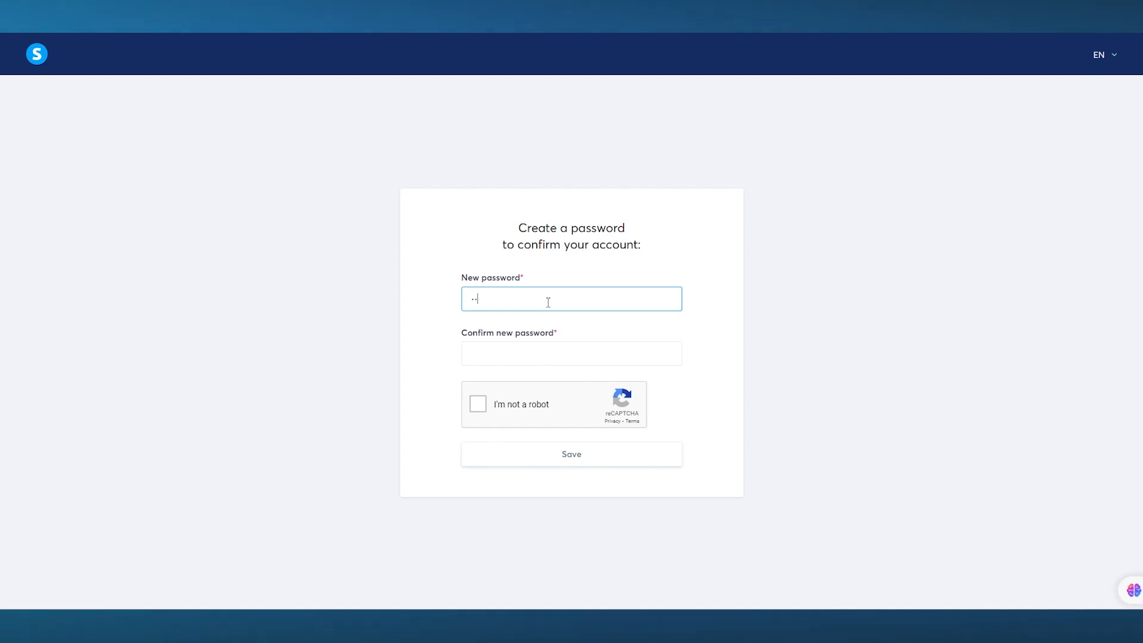
{"action": "type", "text": "••••"}
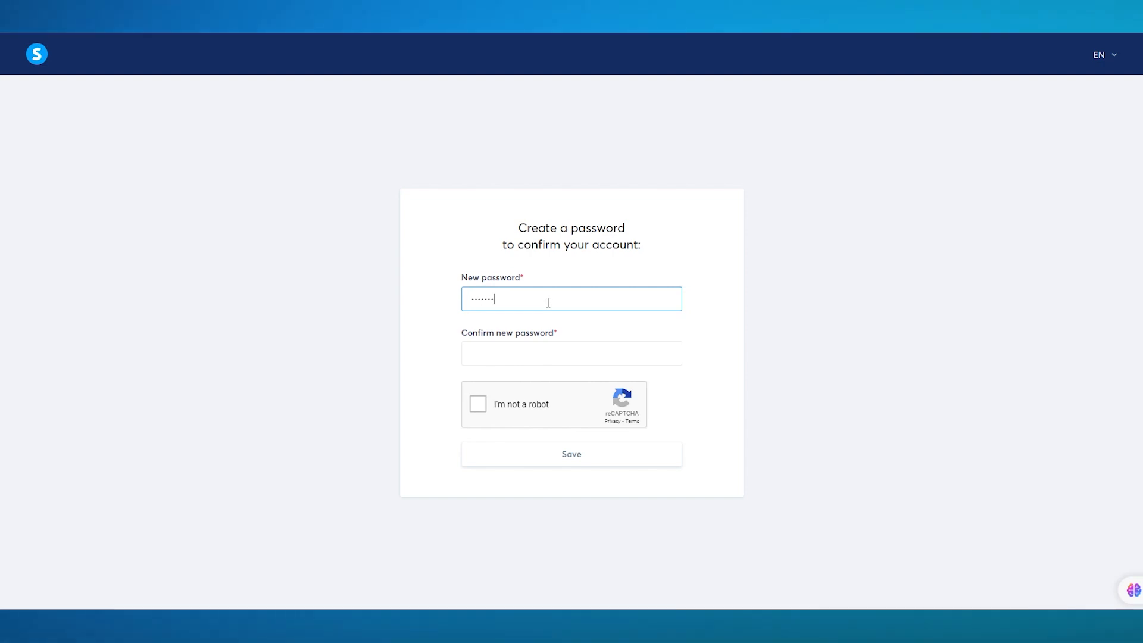
{"action": "type", "text": "•"}
{"action": "left_click", "coordinate": [529, 355]}
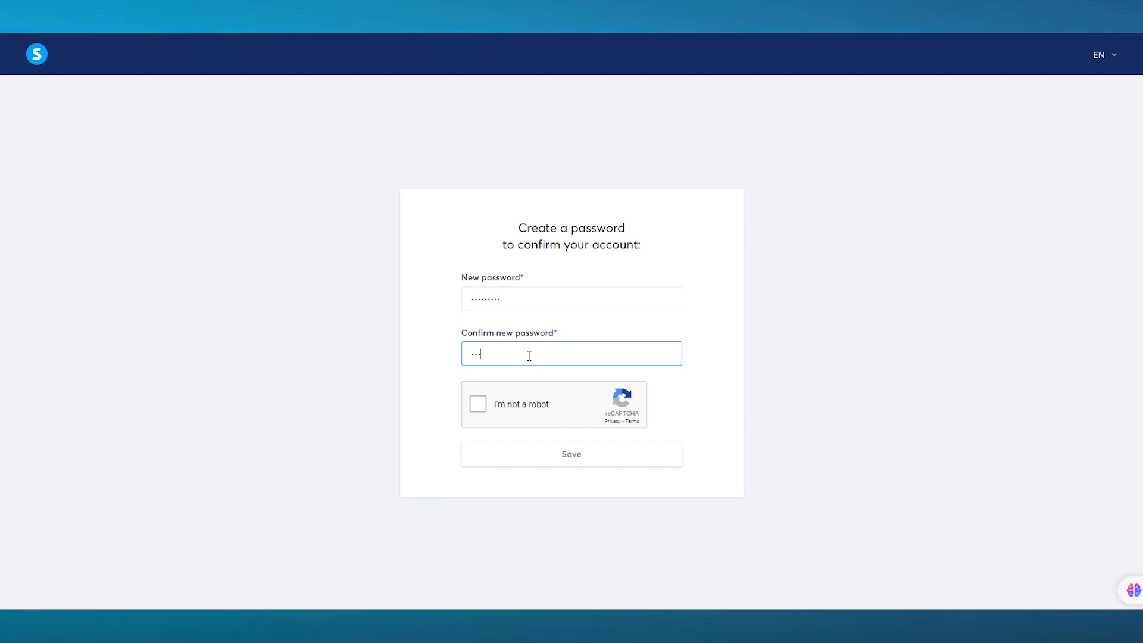
{"action": "type", "text": "•••••••••"}
{"action": "left_click", "coordinate": [510, 397]}
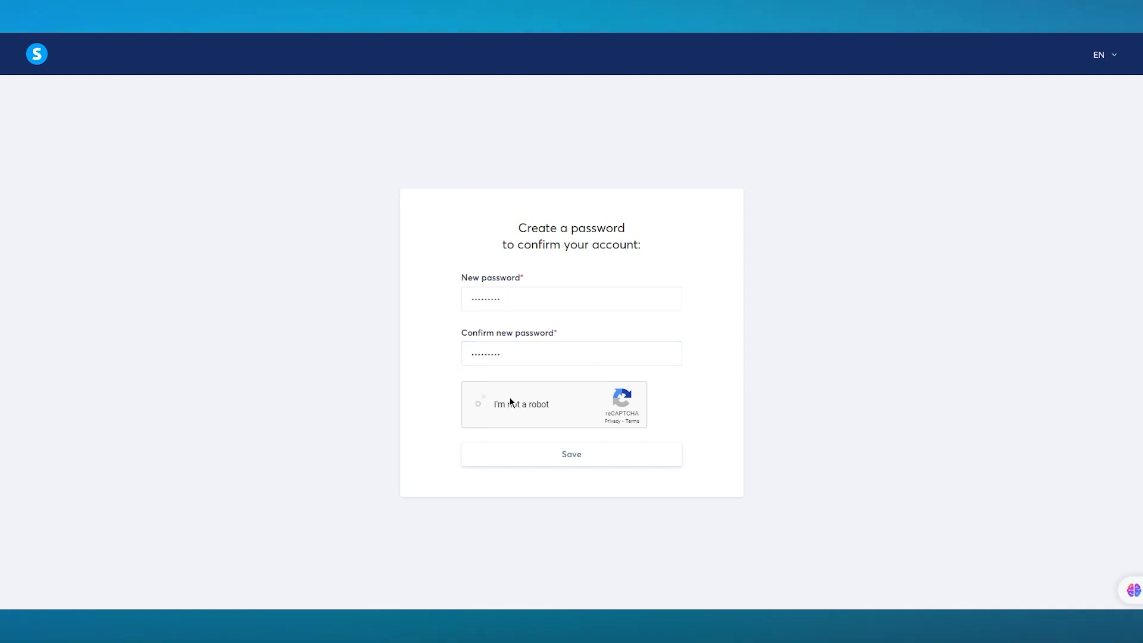
{"action": "left_click", "coordinate": [559, 455]}
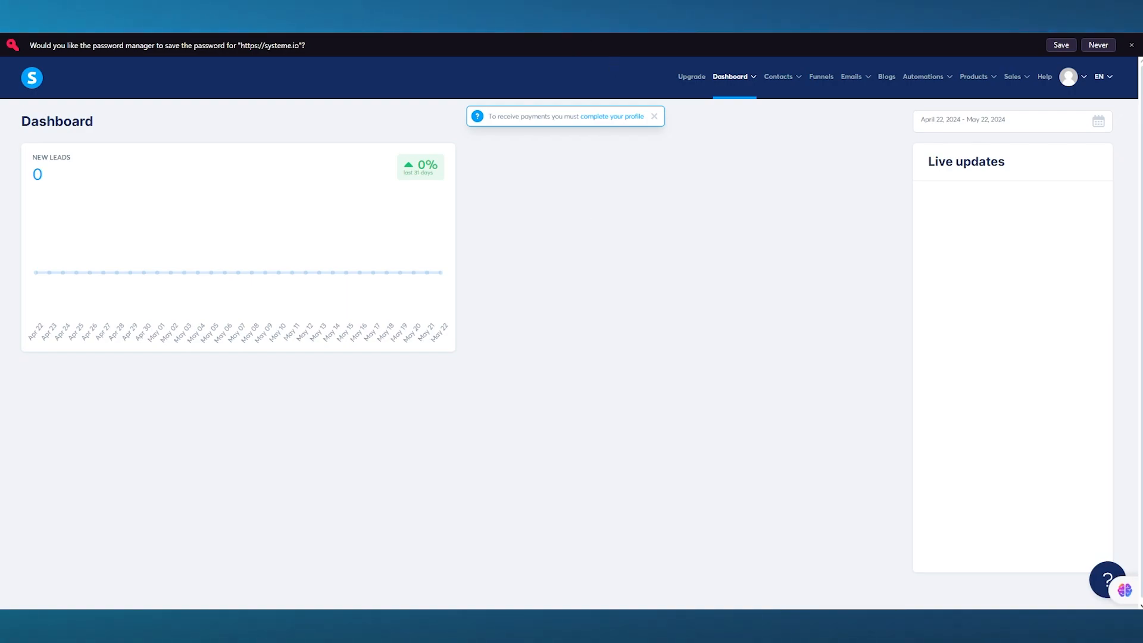
Open Facebook Marketplace in a new tab by searching for "facebook marketplace", and dismiss the login and postcode prompts.
{"action": "key", "text": "ctrl+t"}
{"action": "type", "text": "fac"}
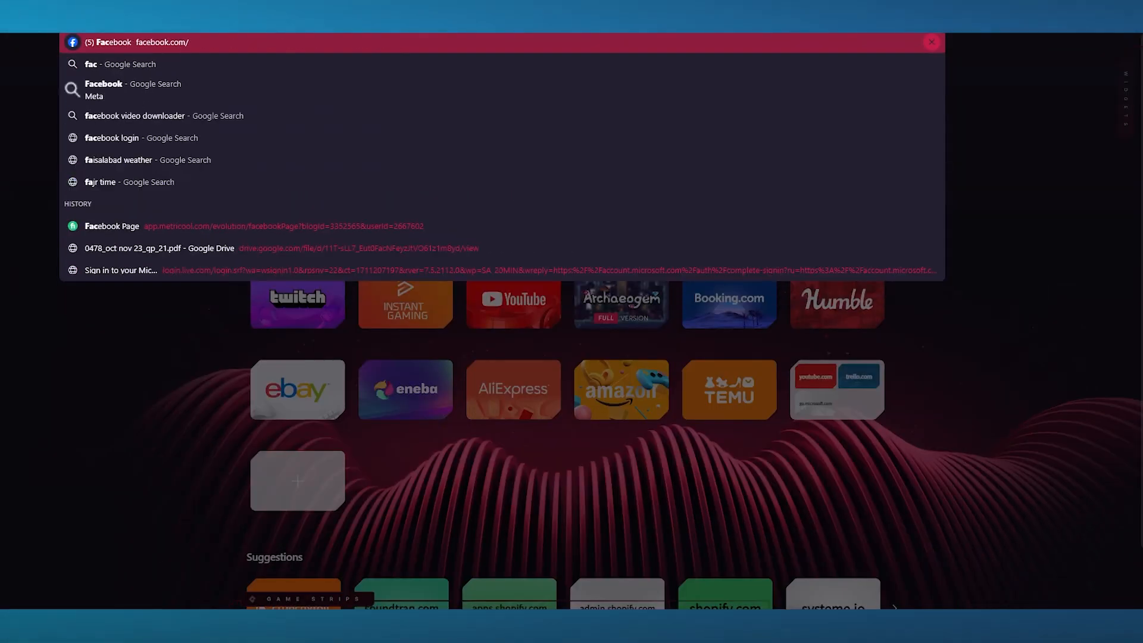
{"action": "type", "text": "ebook ma"}
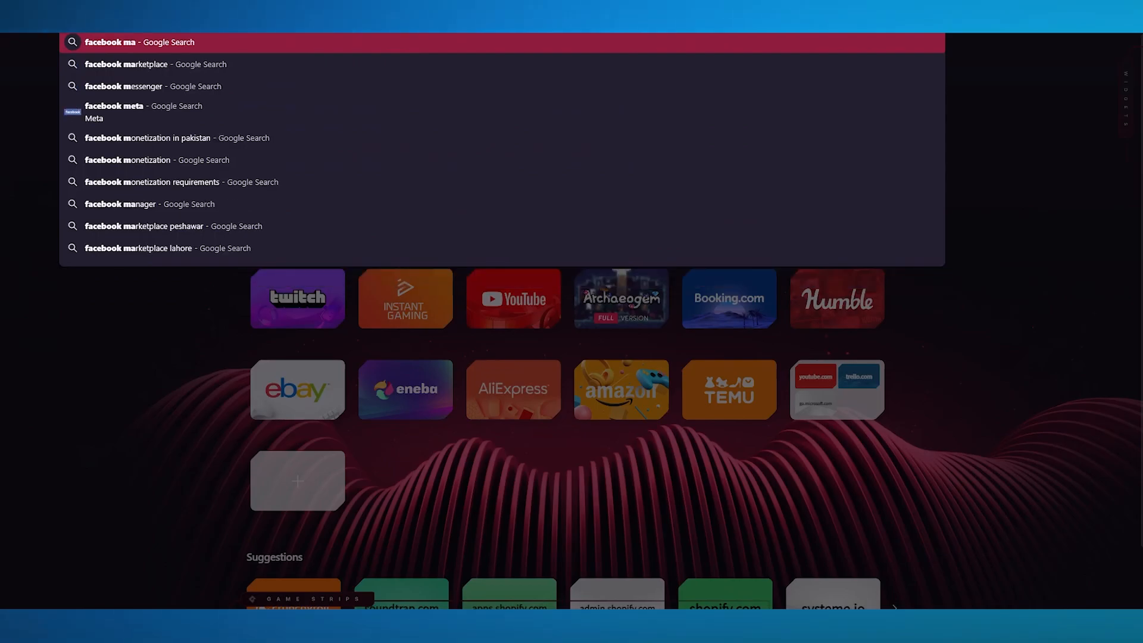
{"action": "type", "text": "rketplac"}
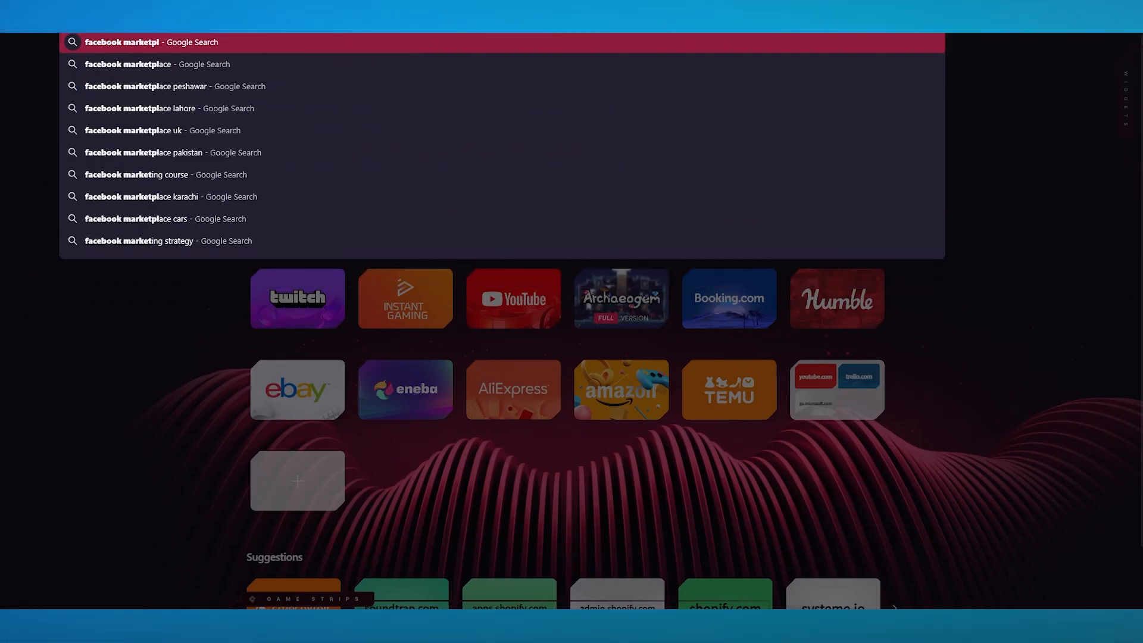
{"action": "type", "text": "e"}
{"action": "key", "text": "Return"}
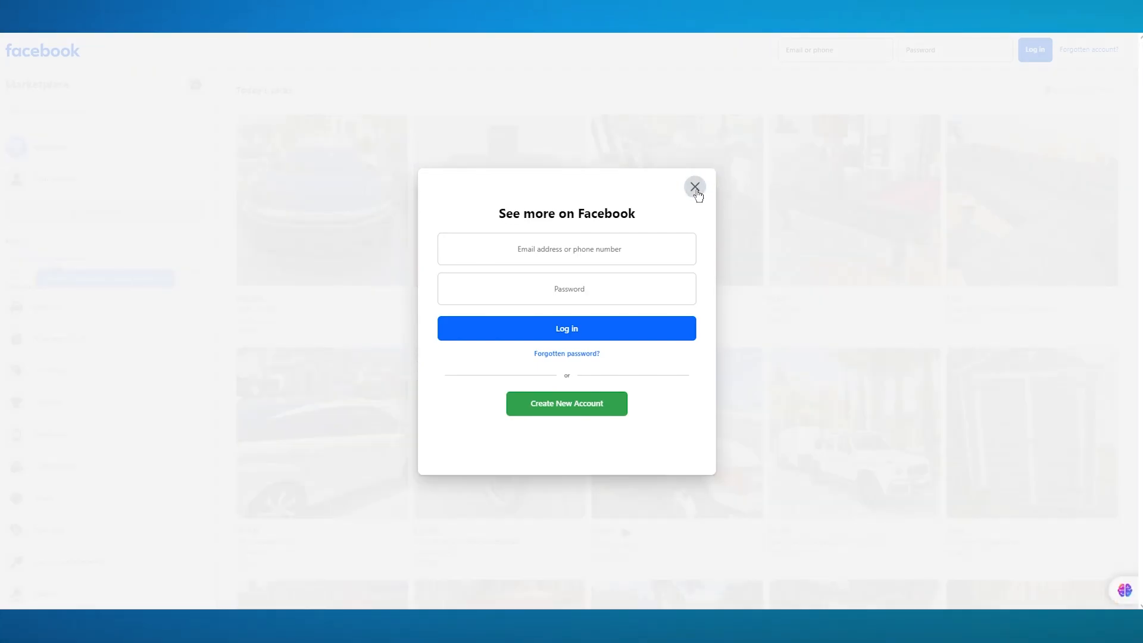
{"action": "left_click", "coordinate": [694, 187]}
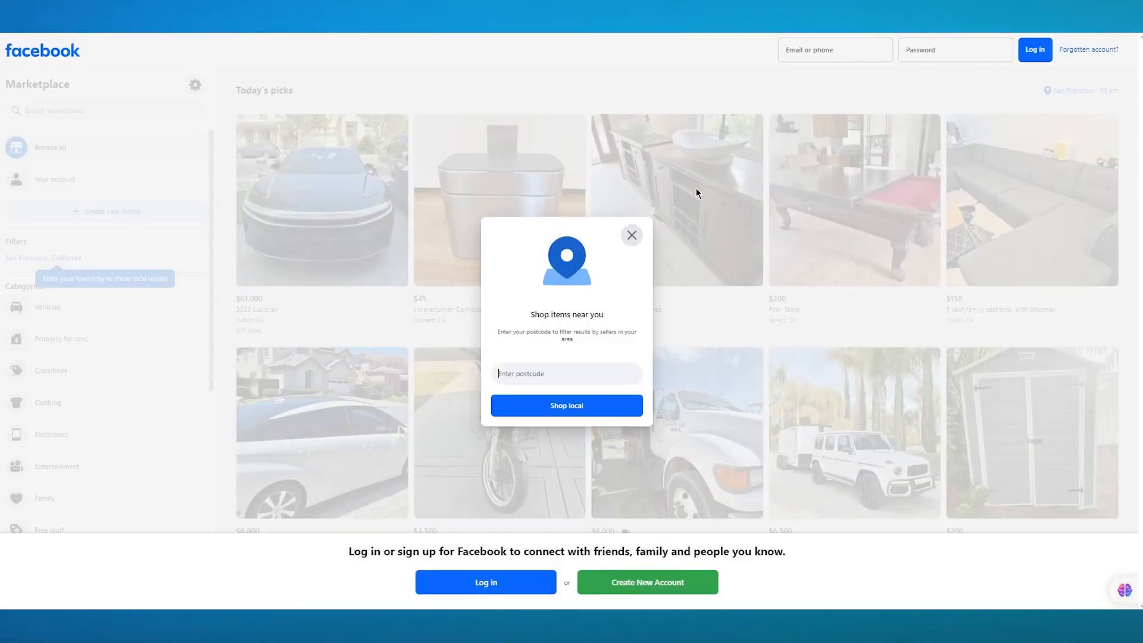
{"action": "left_click", "coordinate": [633, 236]}
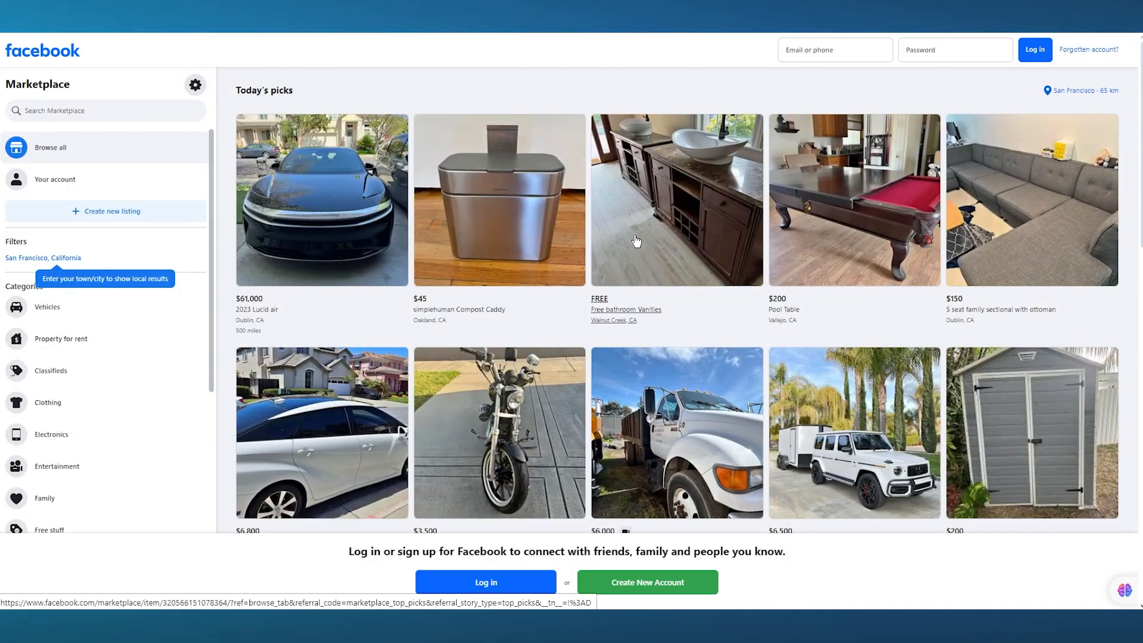
Browse the Marketplace listings, from Today's picks through the property, furniture, sporting goods and bicycle sections.
{"action": "scroll", "coordinate": [677, 298], "scroll_direction": "down", "scroll_amount": 3}
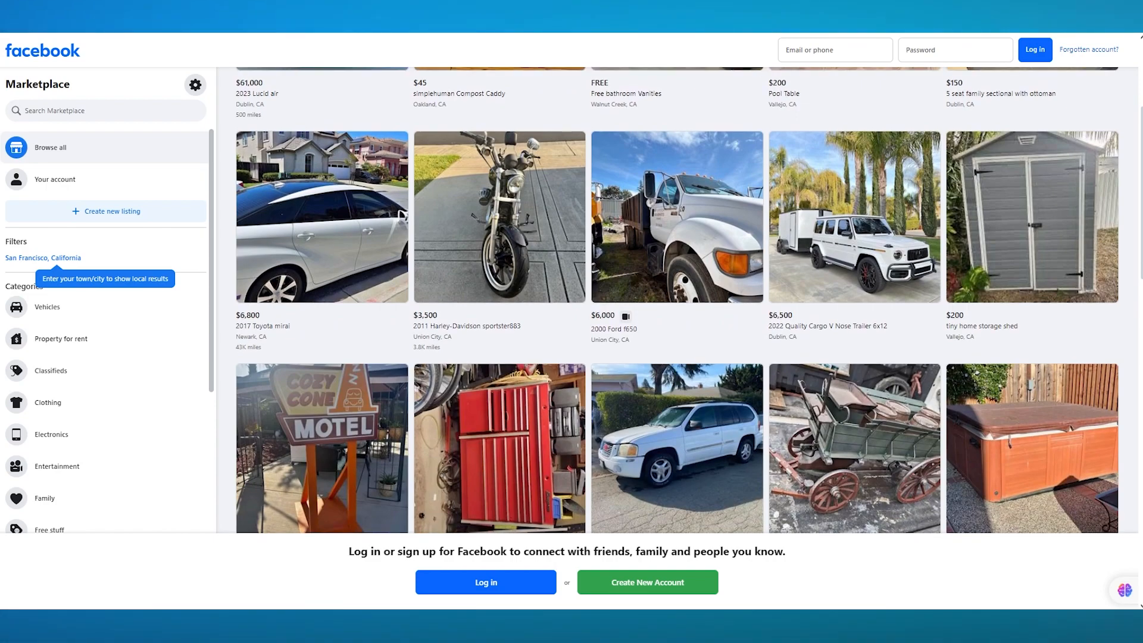
{"action": "scroll", "coordinate": [677, 297], "scroll_direction": "up", "scroll_amount": 3}
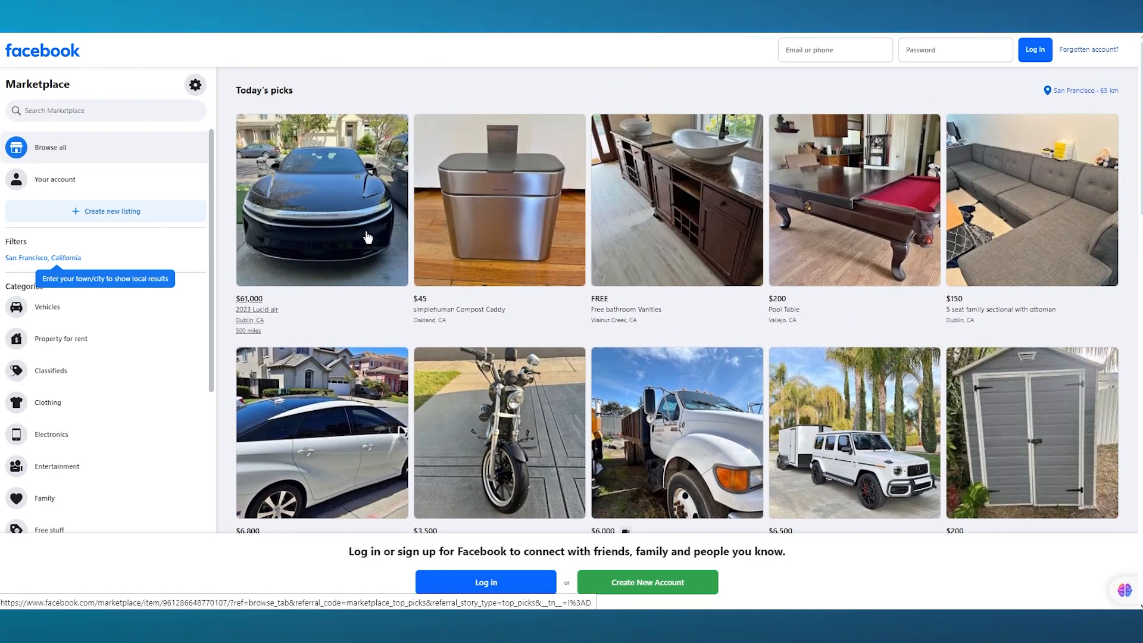
{"action": "scroll", "coordinate": [240, 306], "scroll_direction": "down", "scroll_amount": 10}
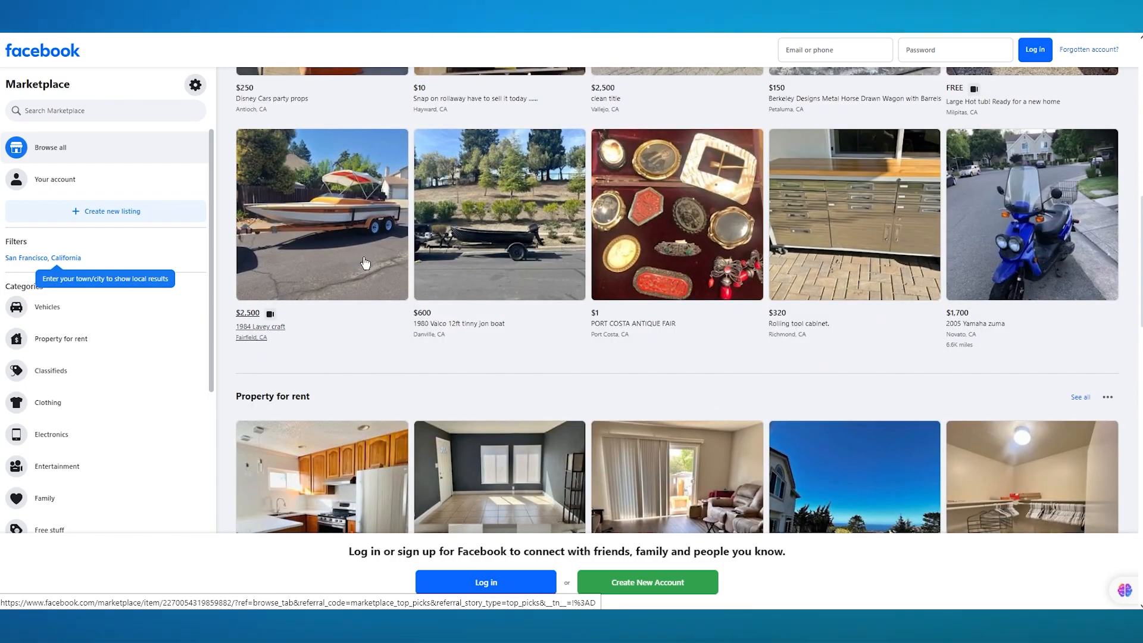
{"action": "scroll", "coordinate": [814, 256], "scroll_direction": "down", "scroll_amount": 5}
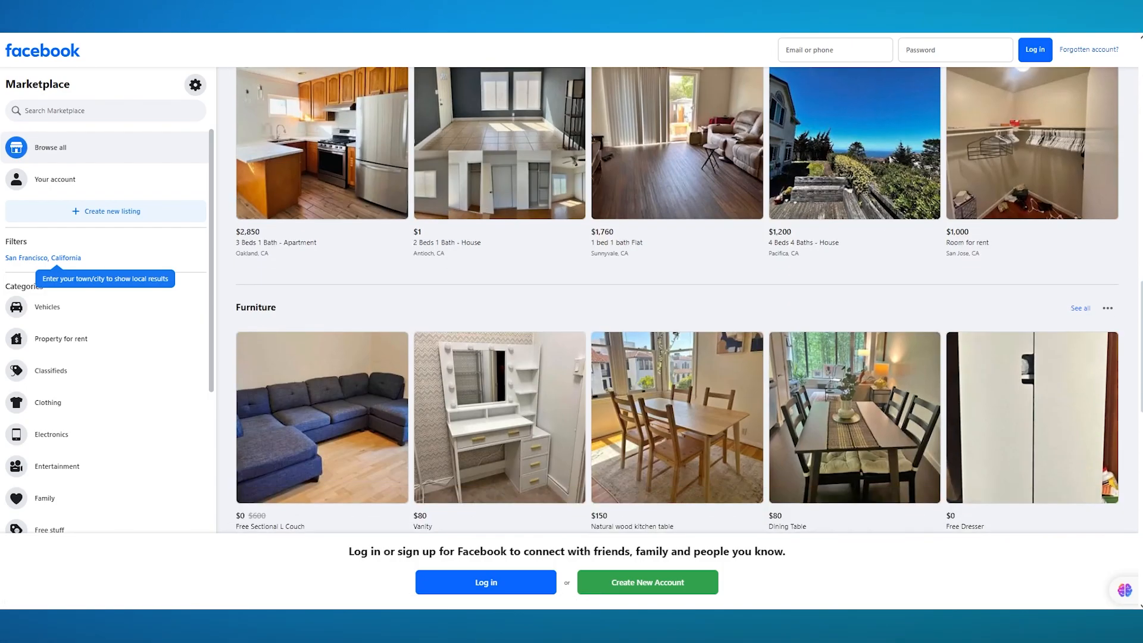
{"action": "scroll", "coordinate": [677, 298], "scroll_direction": "up", "scroll_amount": 1}
{"action": "scroll", "coordinate": [678, 297], "scroll_direction": "down", "scroll_amount": 10}
{"action": "scroll", "coordinate": [678, 297], "scroll_direction": "up", "scroll_amount": 15}
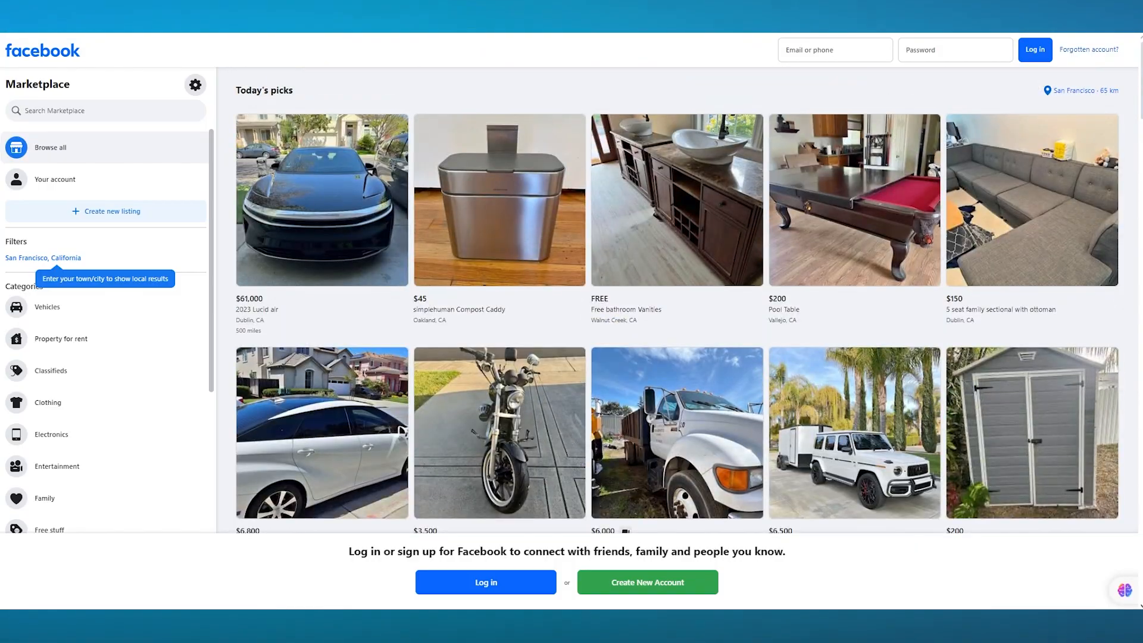
{"action": "scroll", "coordinate": [509, 259], "scroll_direction": "down", "scroll_amount": 12}
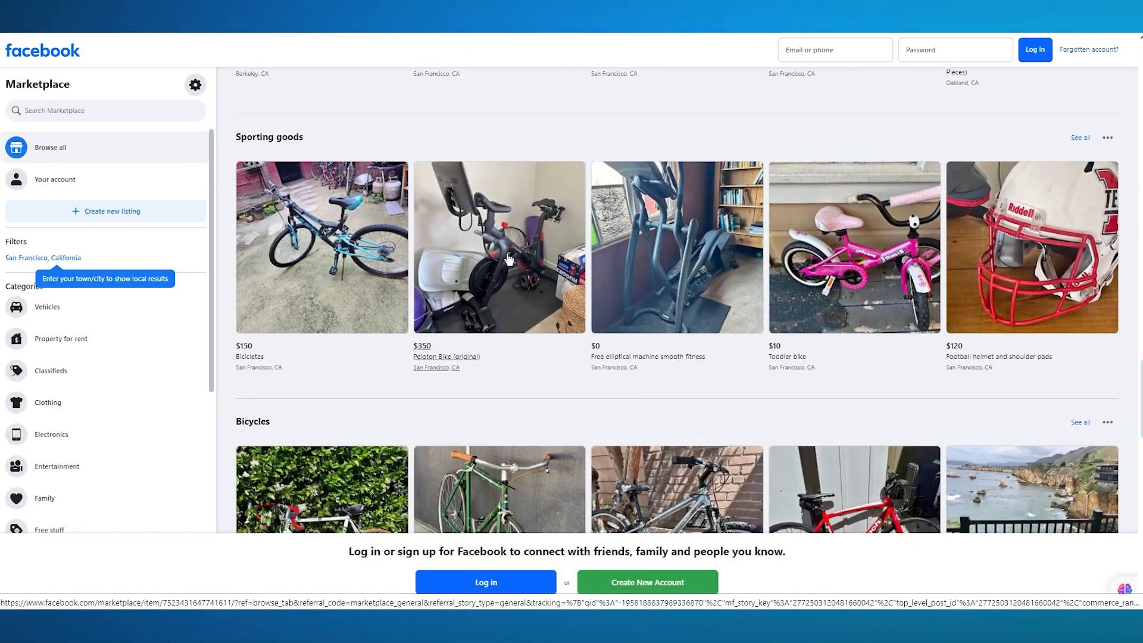
{"action": "scroll", "coordinate": [506, 145], "scroll_direction": "up", "scroll_amount": 10}
{"action": "scroll", "coordinate": [505, 149], "scroll_direction": "up", "scroll_amount": 5}
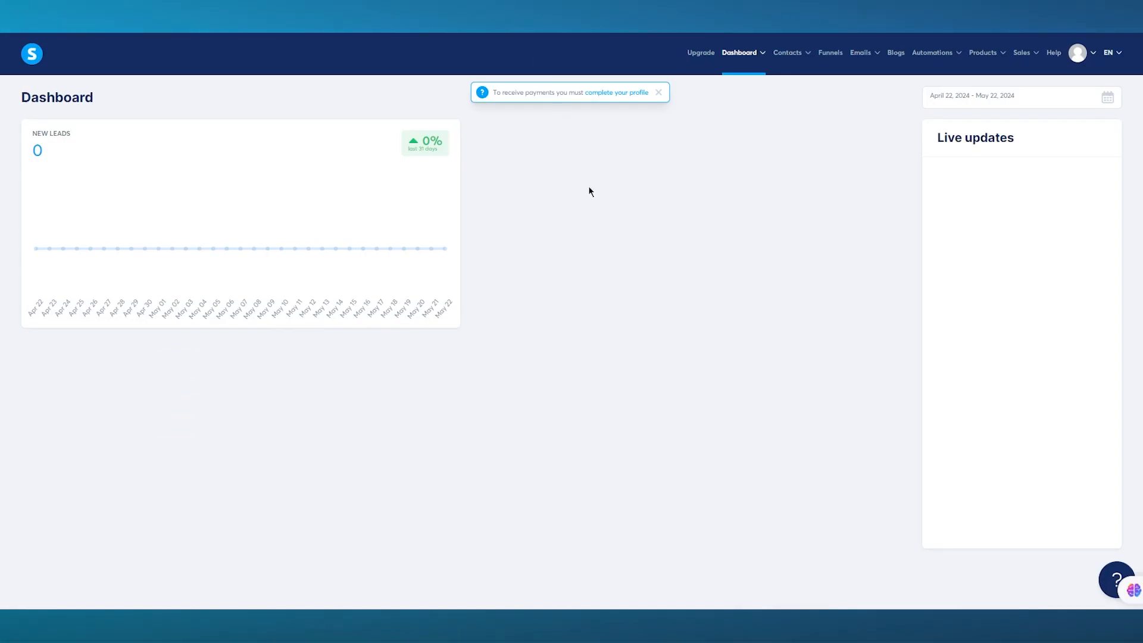
Create a Systeme.io funnel named "fb ads" with the Sell goal and Euro as the currency.
{"action": "left_click", "coordinate": [825, 58]}
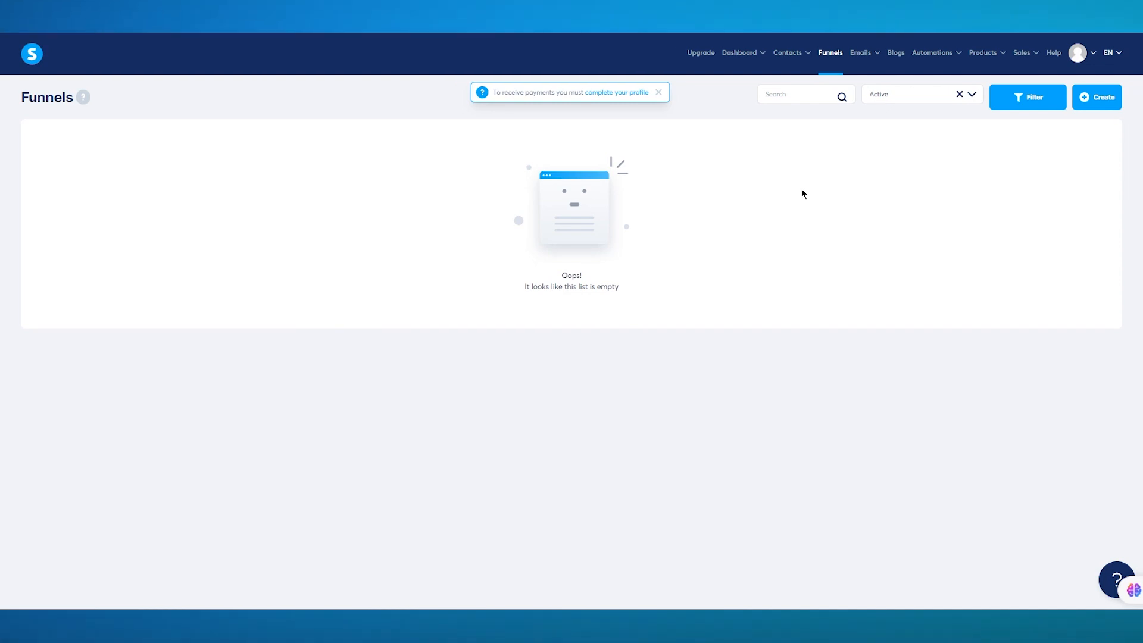
{"action": "left_click", "coordinate": [1097, 107]}
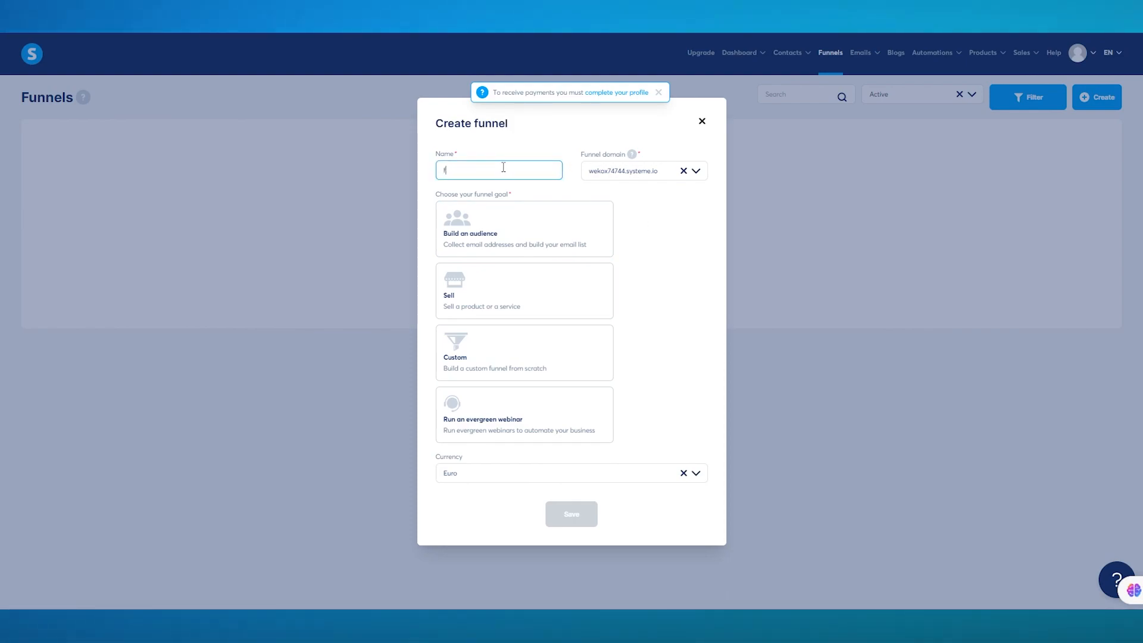
{"action": "type", "text": "fb ads"}
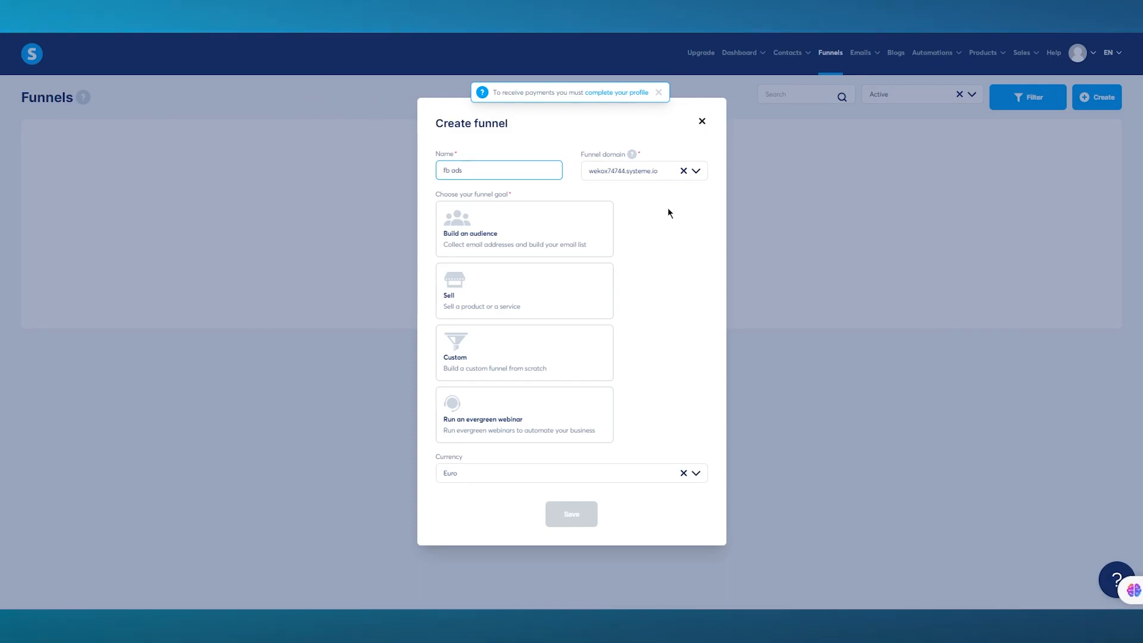
{"action": "left_click", "coordinate": [506, 280]}
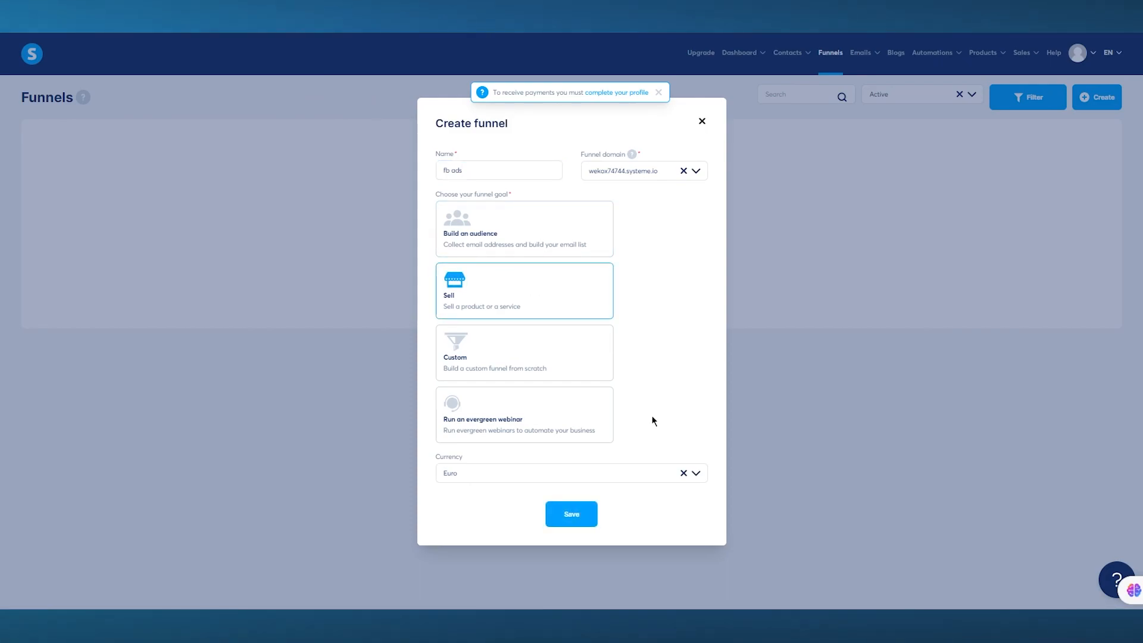
{"action": "left_click", "coordinate": [581, 518]}
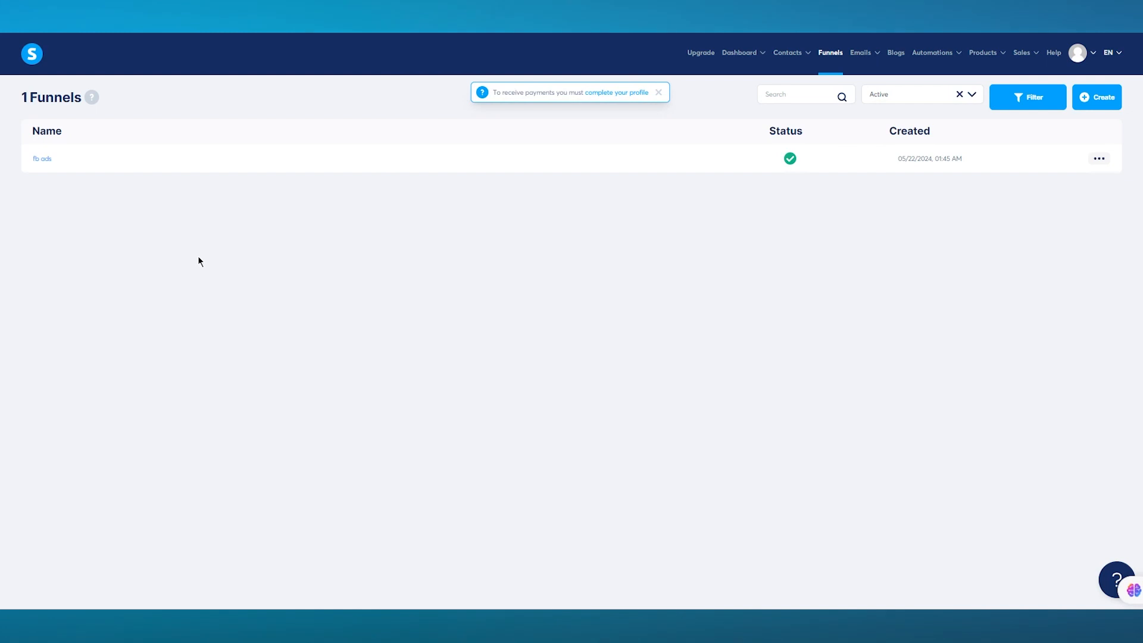
Open the "fb ads" funnel and select the Payment info template with the woman over the sea for the Order Form step.
{"action": "left_click", "coordinate": [41, 159]}
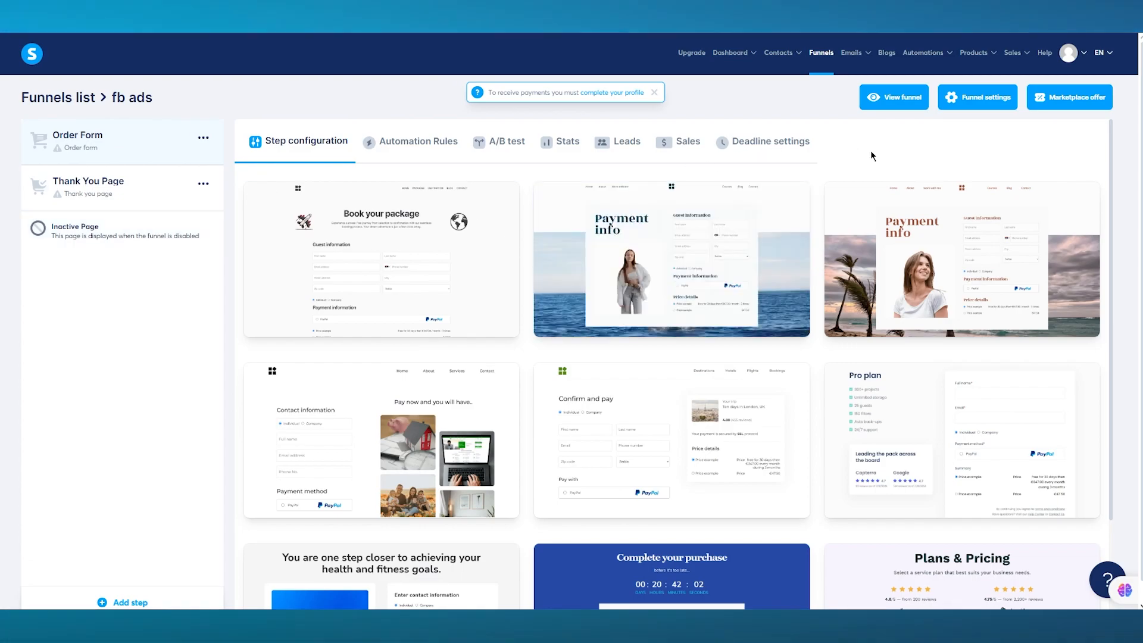
{"action": "scroll", "coordinate": [517, 178], "scroll_direction": "down", "scroll_amount": 2}
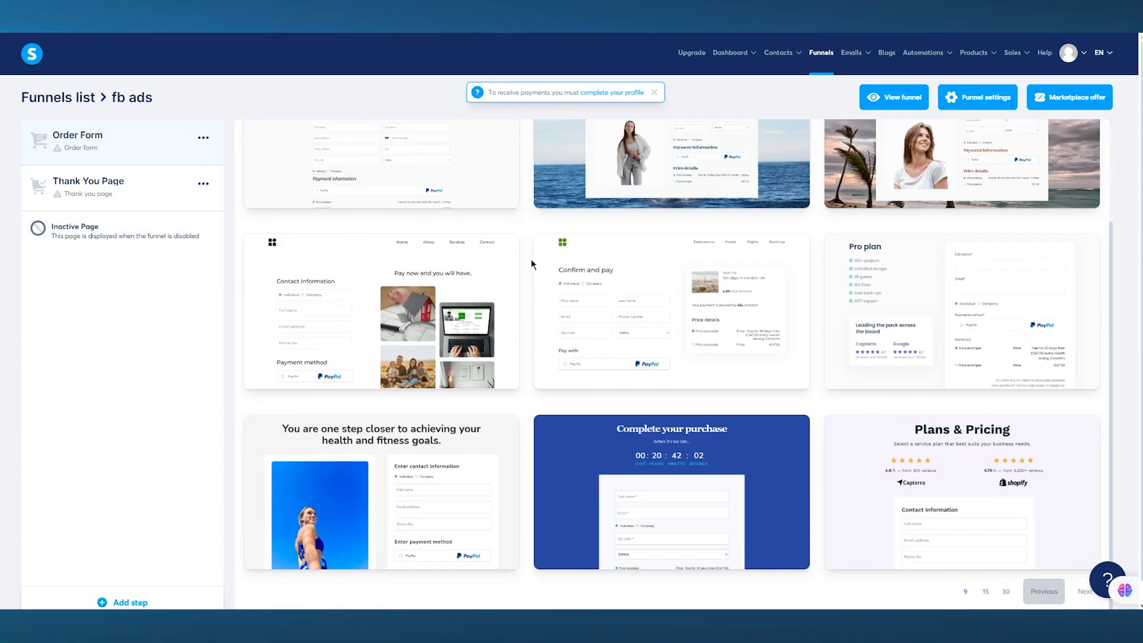
{"action": "scroll", "coordinate": [535, 213], "scroll_direction": "up", "scroll_amount": 2}
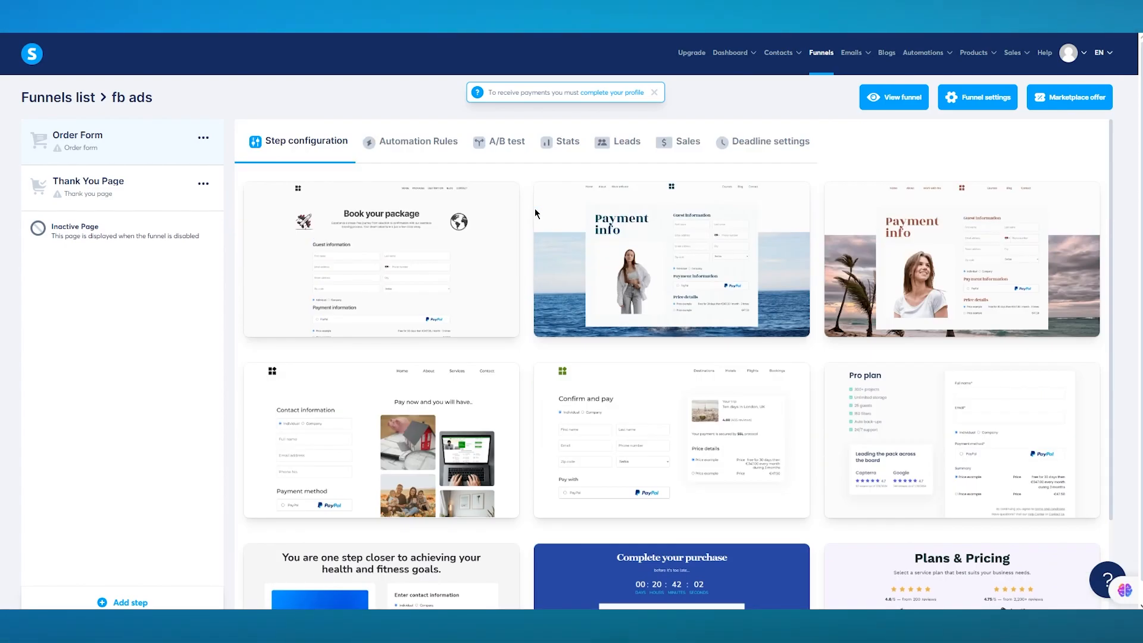
{"action": "mouse_move", "coordinate": [622, 214]}
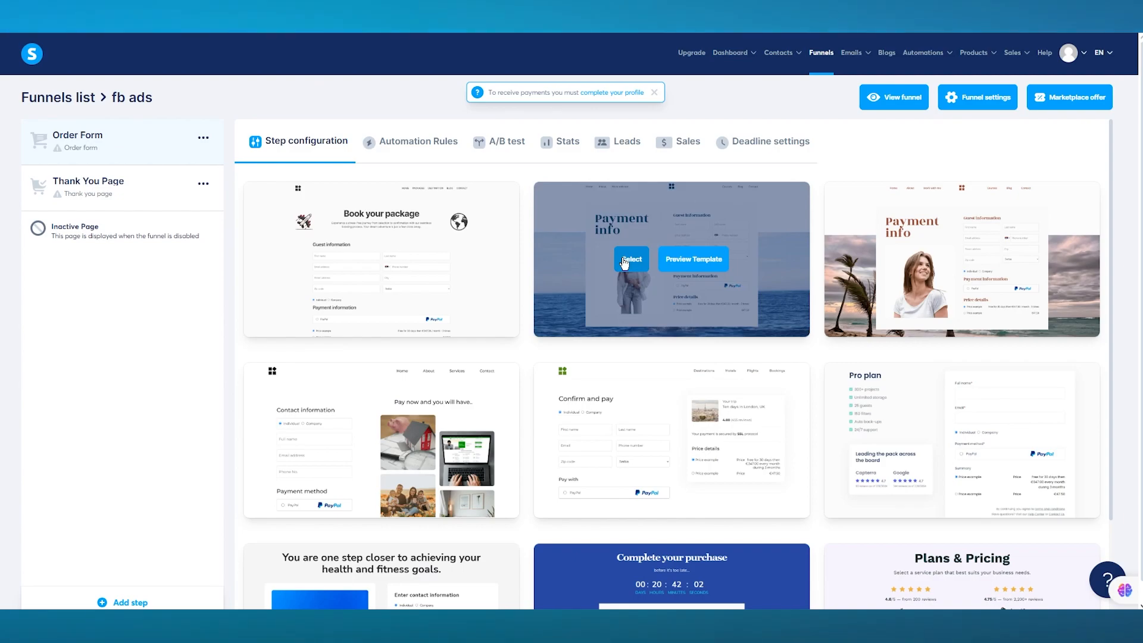
{"action": "scroll", "coordinate": [700, 354], "scroll_direction": "down", "scroll_amount": 2}
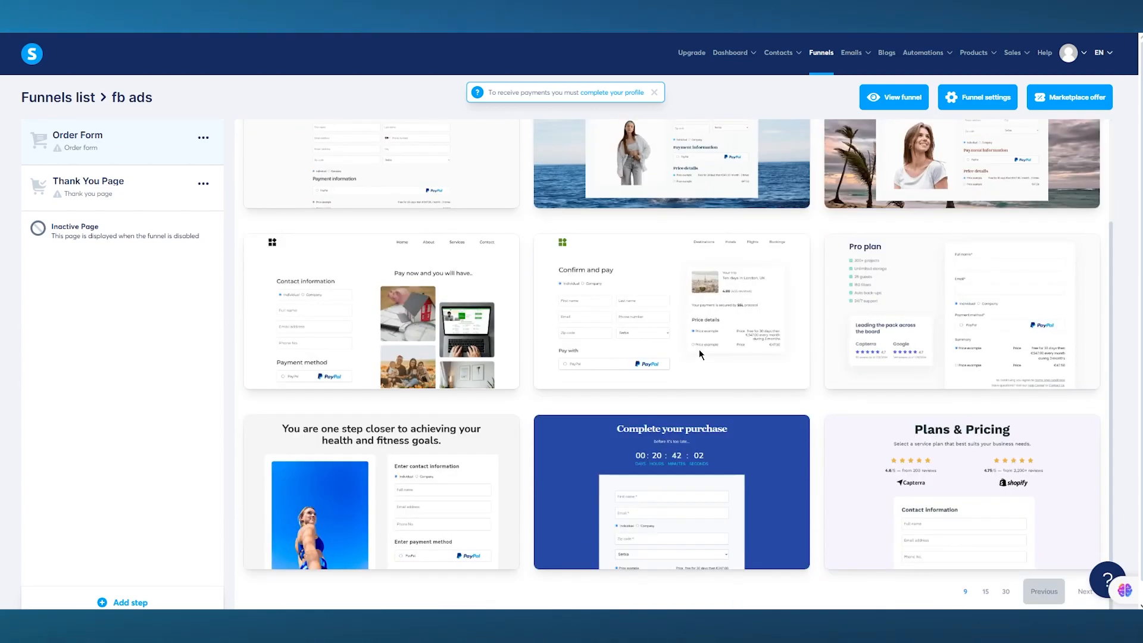
{"action": "scroll", "coordinate": [699, 349], "scroll_direction": "up", "scroll_amount": 2}
{"action": "left_click", "coordinate": [641, 253]}
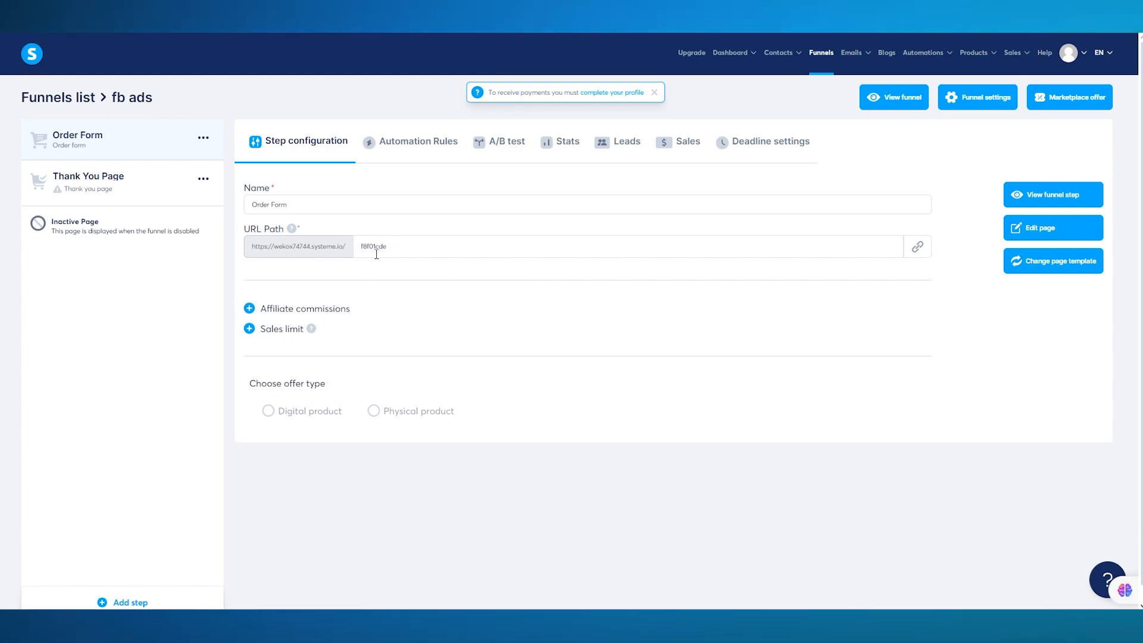
Examine the Affiliate commissions and Sales limit options of the Order Form step.
{"action": "left_click", "coordinate": [249, 309]}
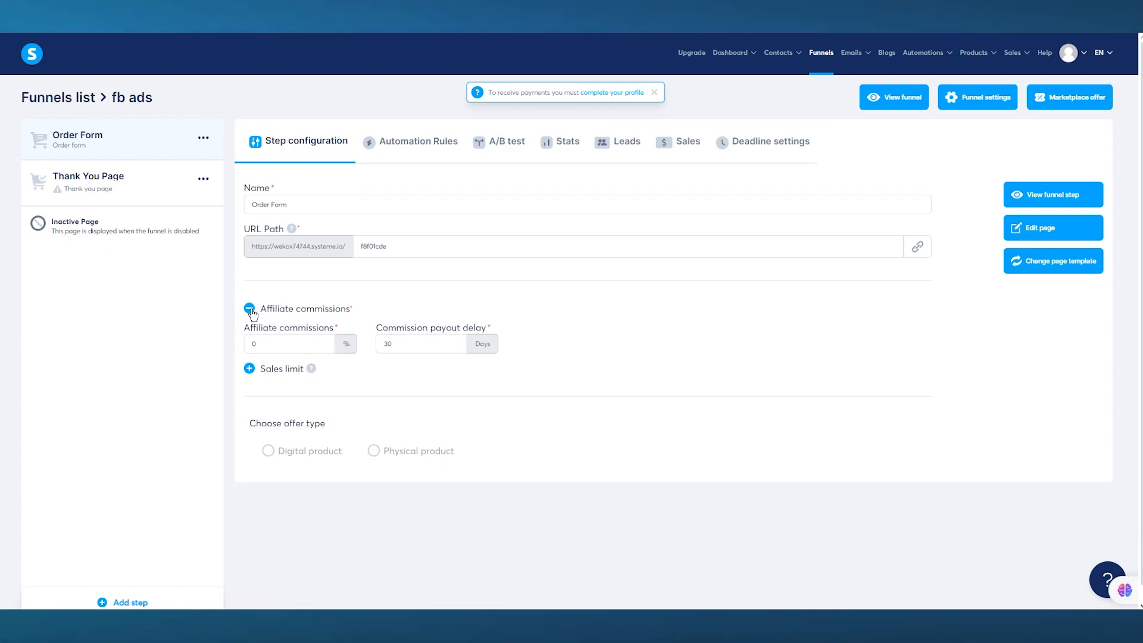
{"action": "left_click", "coordinate": [250, 309]}
{"action": "left_click", "coordinate": [249, 330]}
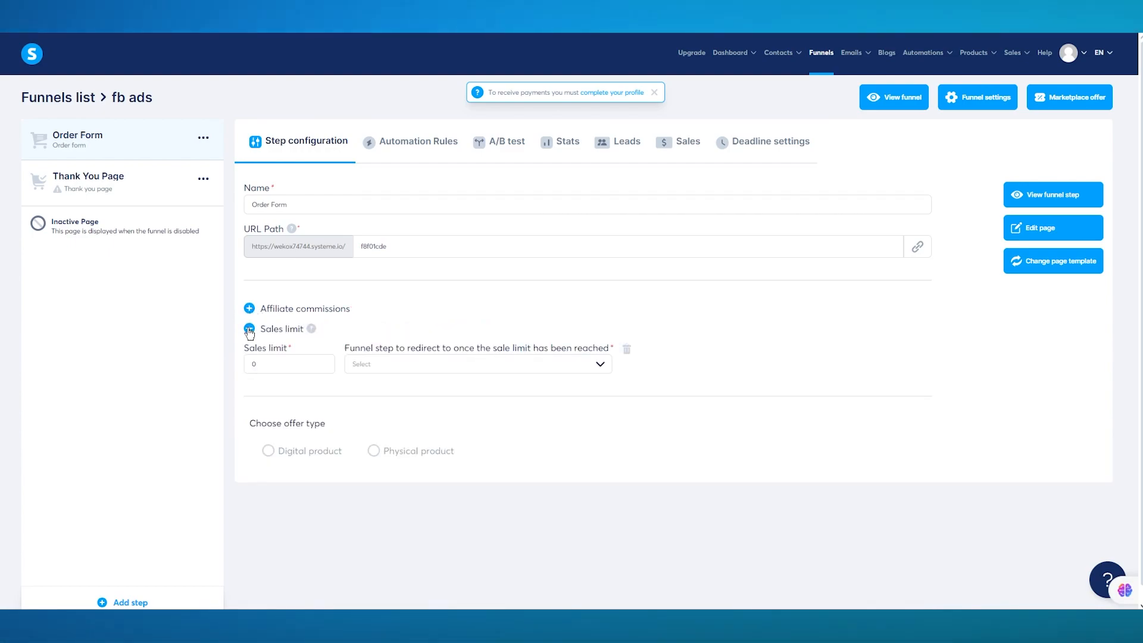
{"action": "left_click", "coordinate": [249, 329]}
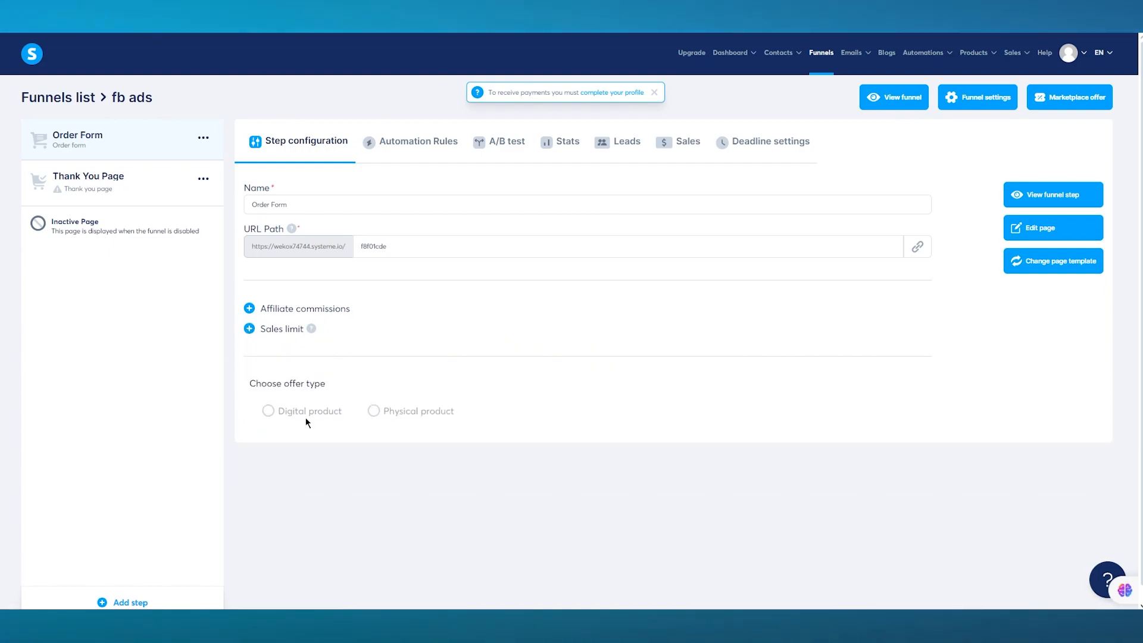
Choose Physical product as the offer type and try to look up "Car" as its product.
{"action": "left_click", "coordinate": [374, 411]}
{"action": "scroll", "coordinate": [538, 367], "scroll_direction": "down", "scroll_amount": 1}
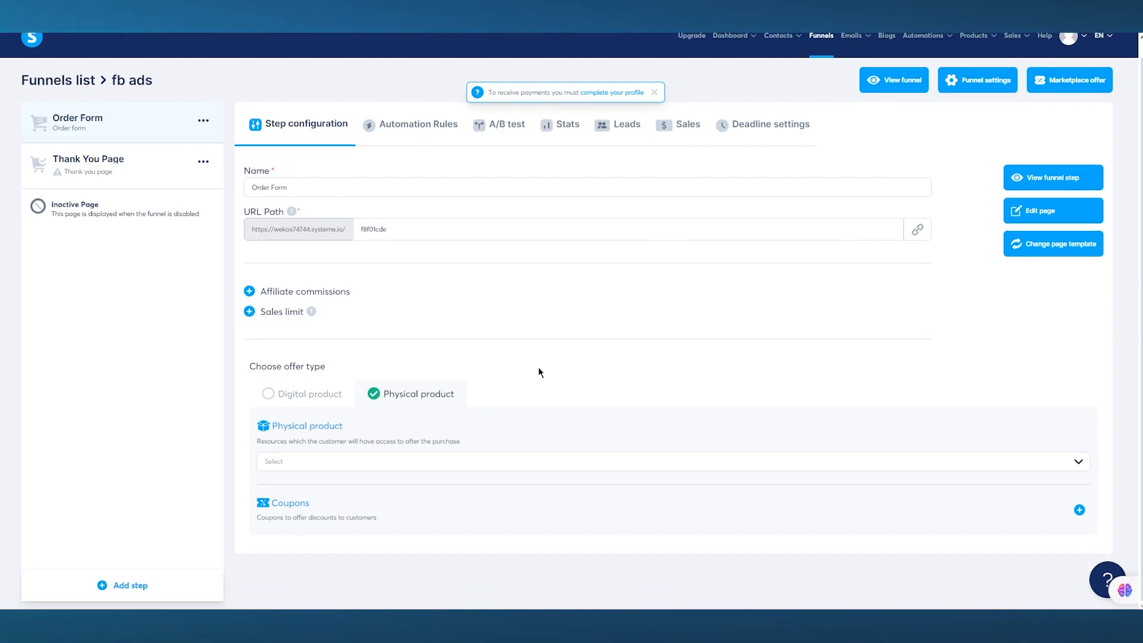
{"action": "left_click", "coordinate": [407, 462]}
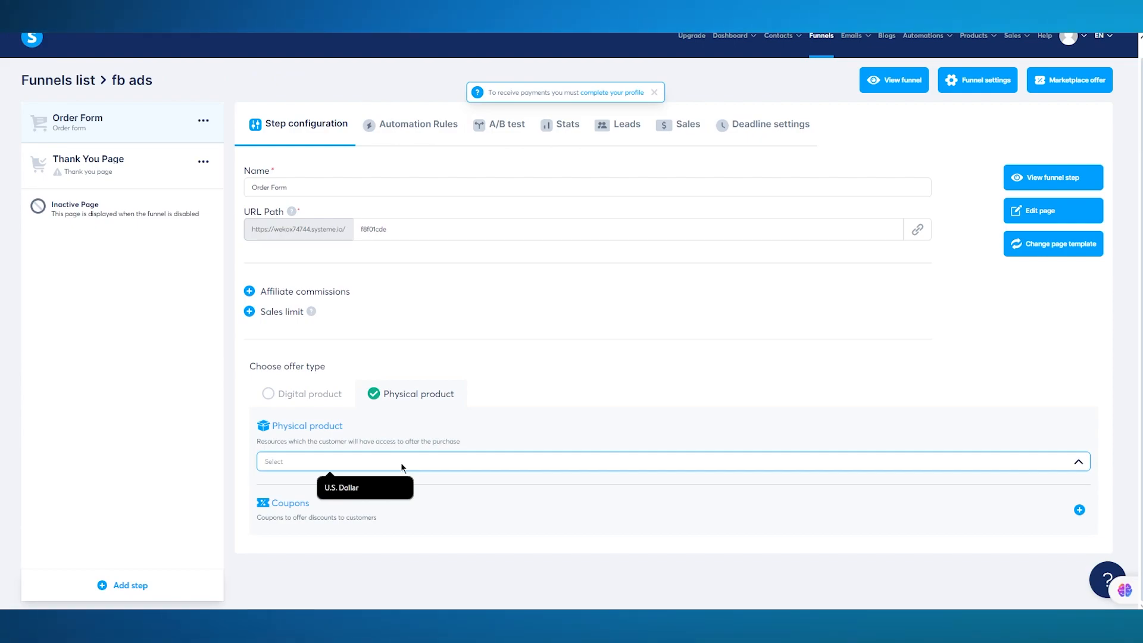
{"action": "type", "text": "Car"}
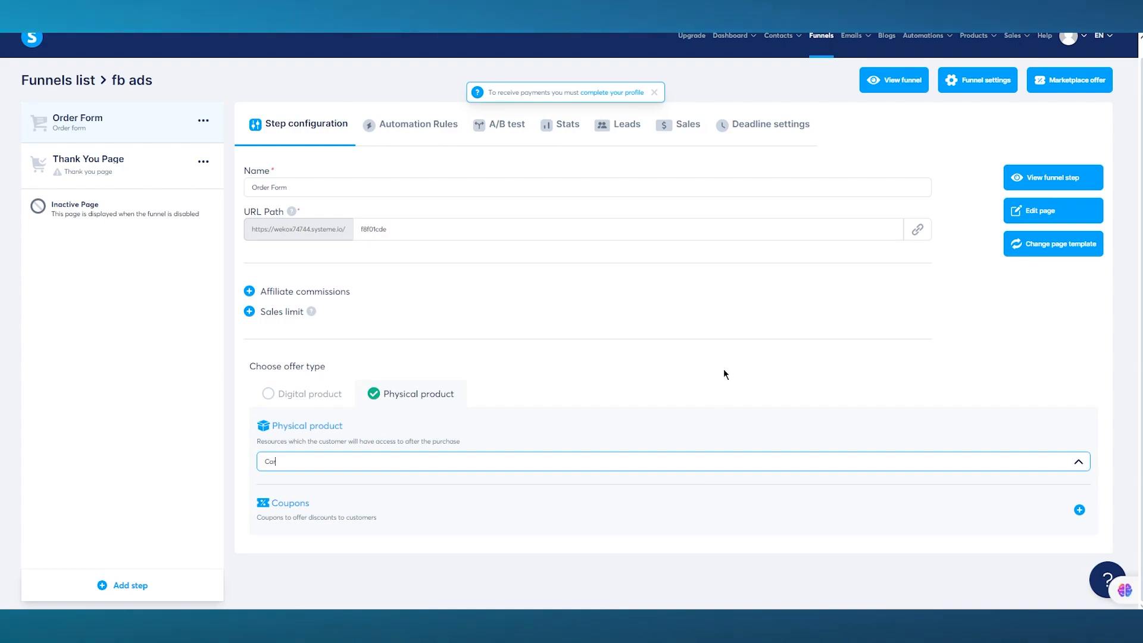
{"action": "left_click", "coordinate": [852, 333]}
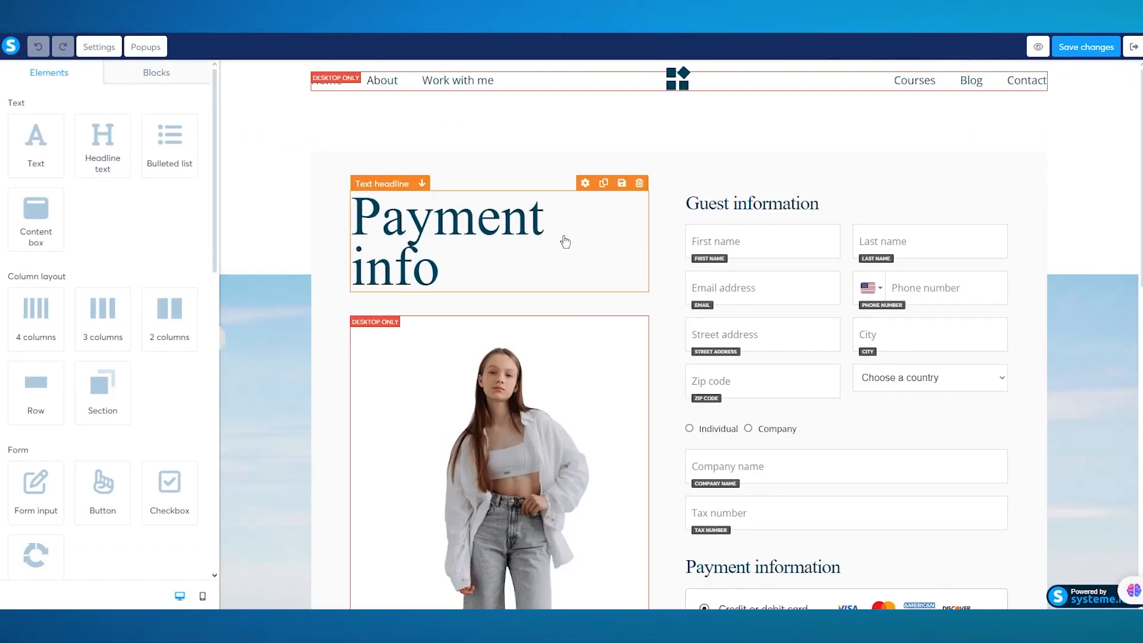
In the order form's page editor, delete the woman's photo below the Payment info headline.
{"action": "scroll", "coordinate": [564, 240], "scroll_direction": "down", "scroll_amount": 6}
{"action": "scroll", "coordinate": [565, 241], "scroll_direction": "down", "scroll_amount": 5}
{"action": "scroll", "coordinate": [565, 242], "scroll_direction": "up", "scroll_amount": 10}
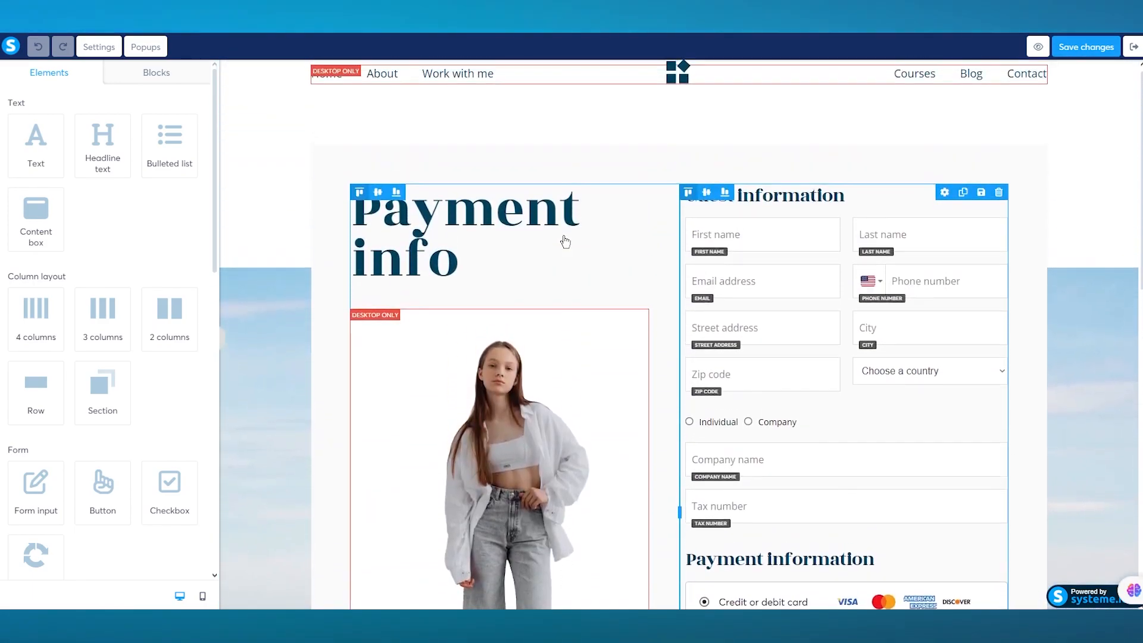
{"action": "scroll", "coordinate": [702, 208], "scroll_direction": "down", "scroll_amount": 10}
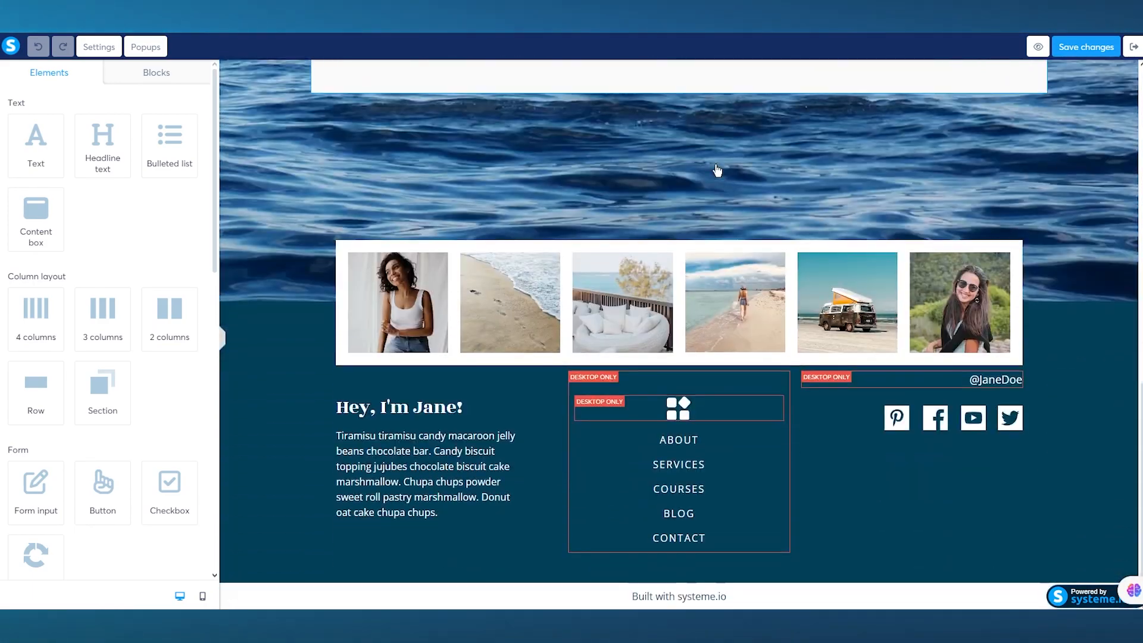
{"action": "scroll", "coordinate": [717, 171], "scroll_direction": "up", "scroll_amount": 10}
{"action": "scroll", "coordinate": [535, 336], "scroll_direction": "down", "scroll_amount": 2}
{"action": "left_click", "coordinate": [531, 335]}
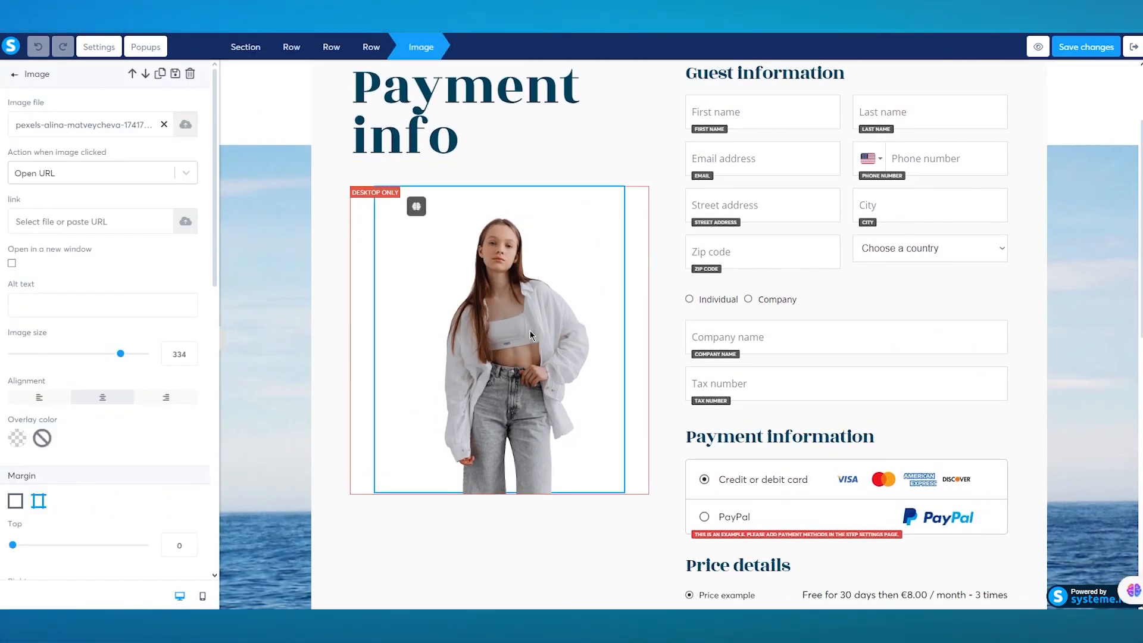
{"action": "key", "text": "Escape"}
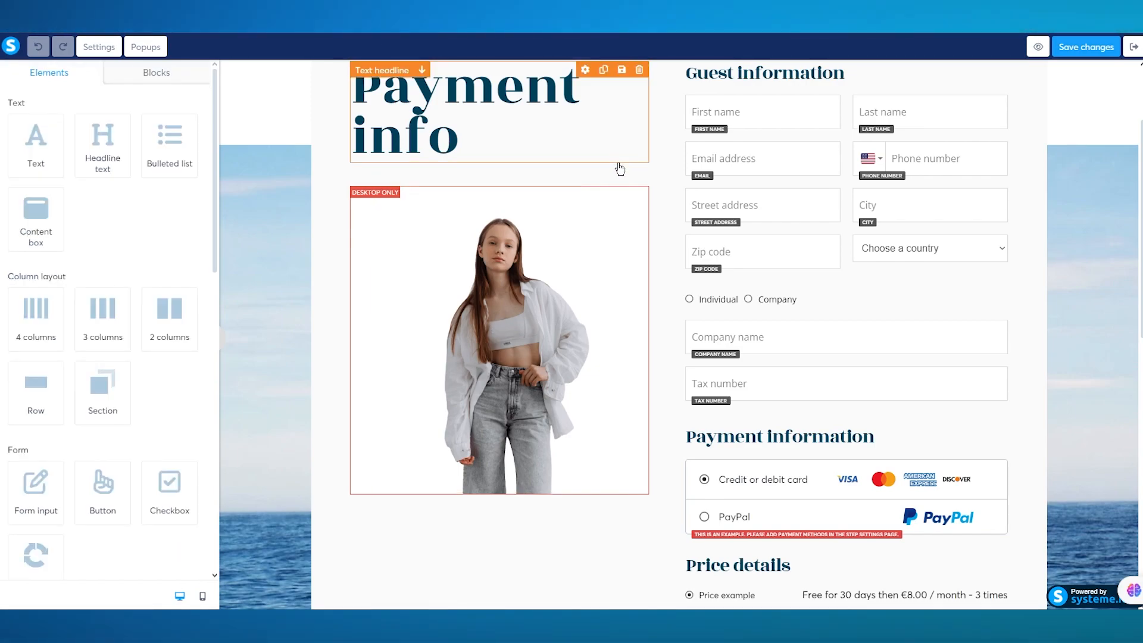
{"action": "left_click", "coordinate": [614, 179]}
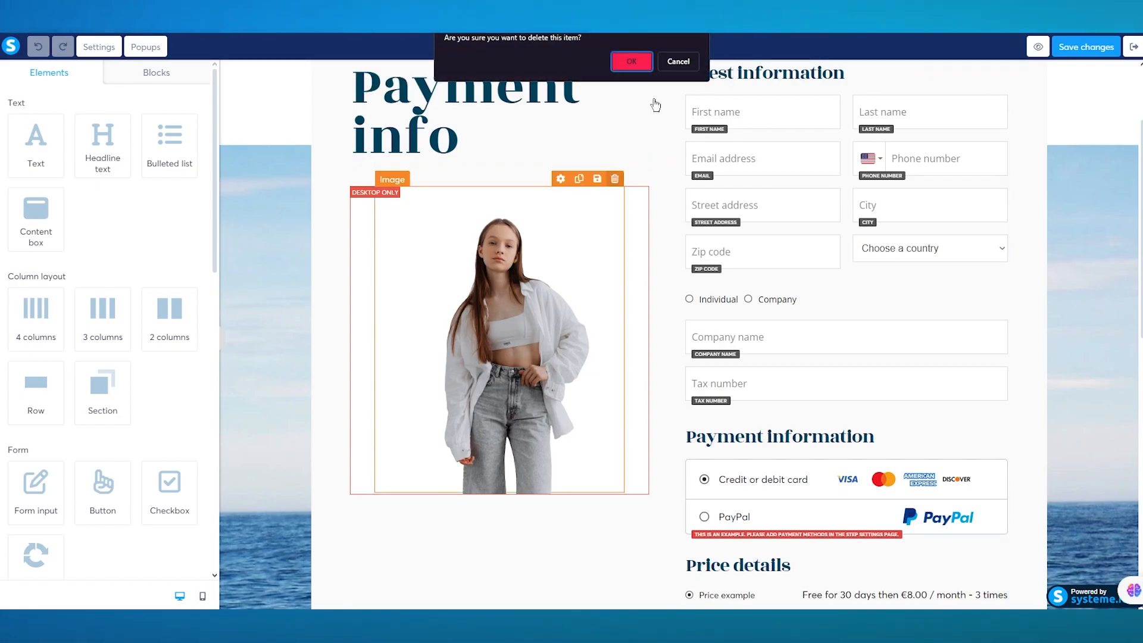
{"action": "left_click", "coordinate": [635, 59]}
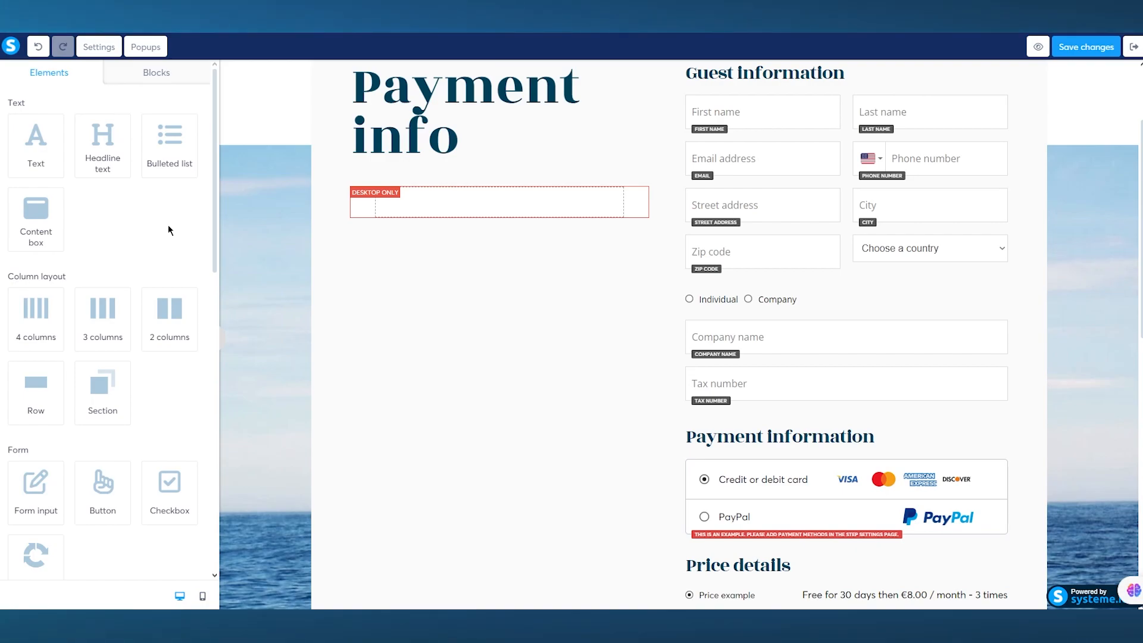
Add an Image element to the page above the row with the Payment info headline.
{"action": "scroll", "coordinate": [124, 260], "scroll_direction": "down", "scroll_amount": 12}
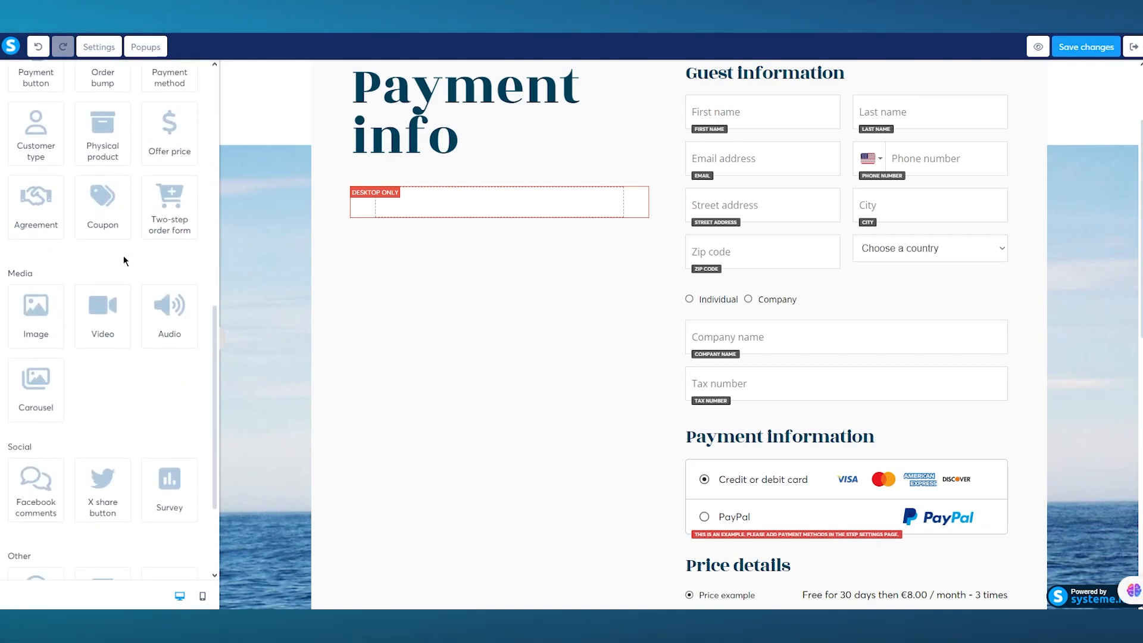
{"action": "left_click_drag", "start_coordinate": [43, 229], "coordinate": [487, 225]}
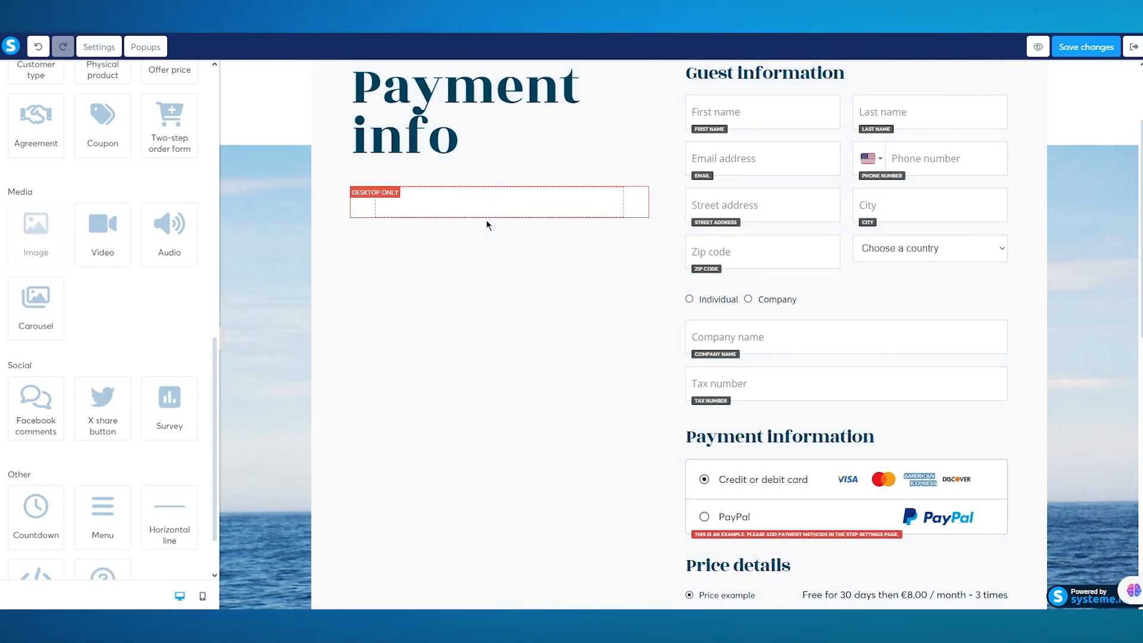
{"action": "left_click_drag", "start_coordinate": [619, 273], "coordinate": [506, 478]}
{"action": "scroll", "coordinate": [594, 433], "scroll_direction": "down", "scroll_amount": 2}
{"action": "scroll", "coordinate": [594, 432], "scroll_direction": "up", "scroll_amount": 4}
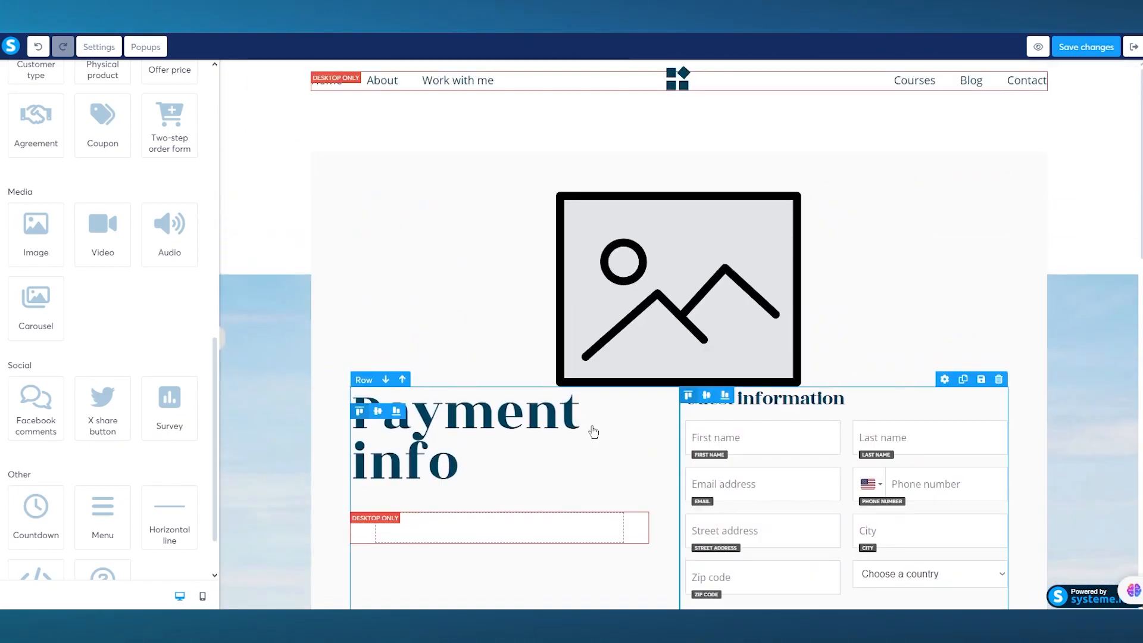
Set the placeholder image's size to 160 and move it into the empty desktop-only box below the Payment info headline.
{"action": "left_click", "coordinate": [426, 229]}
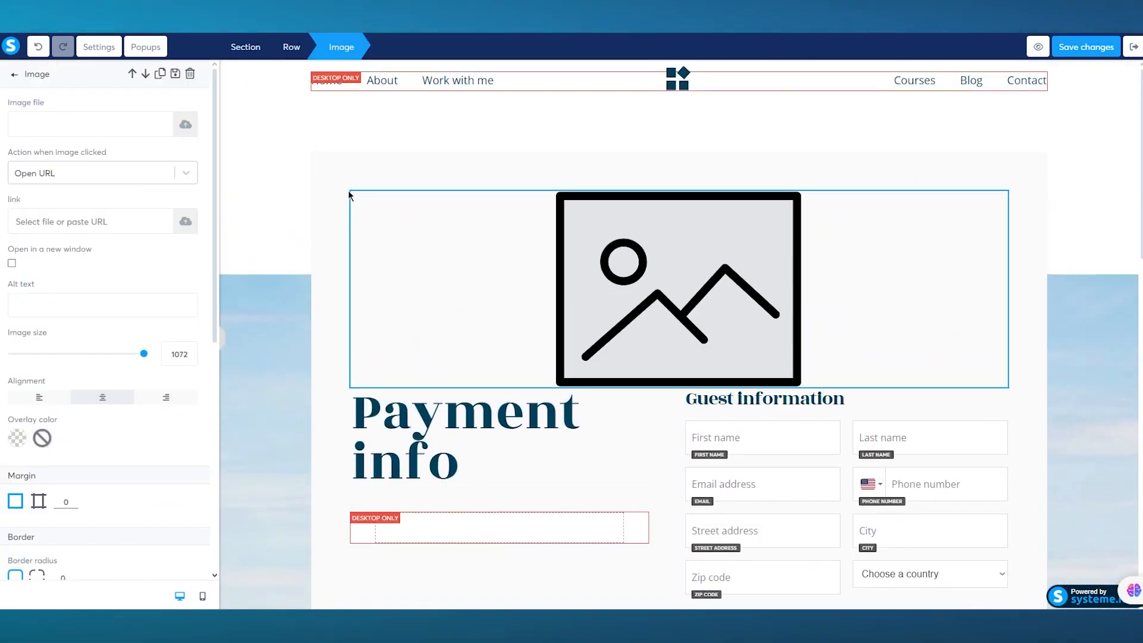
{"action": "left_click", "coordinate": [781, 257]}
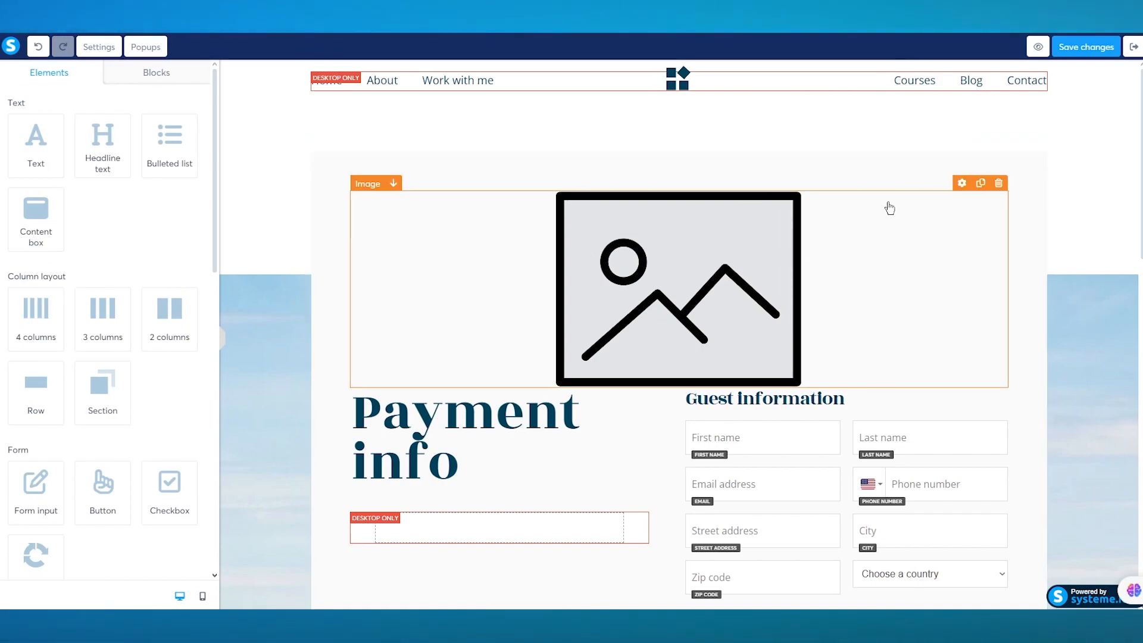
{"action": "left_click", "coordinate": [962, 184]}
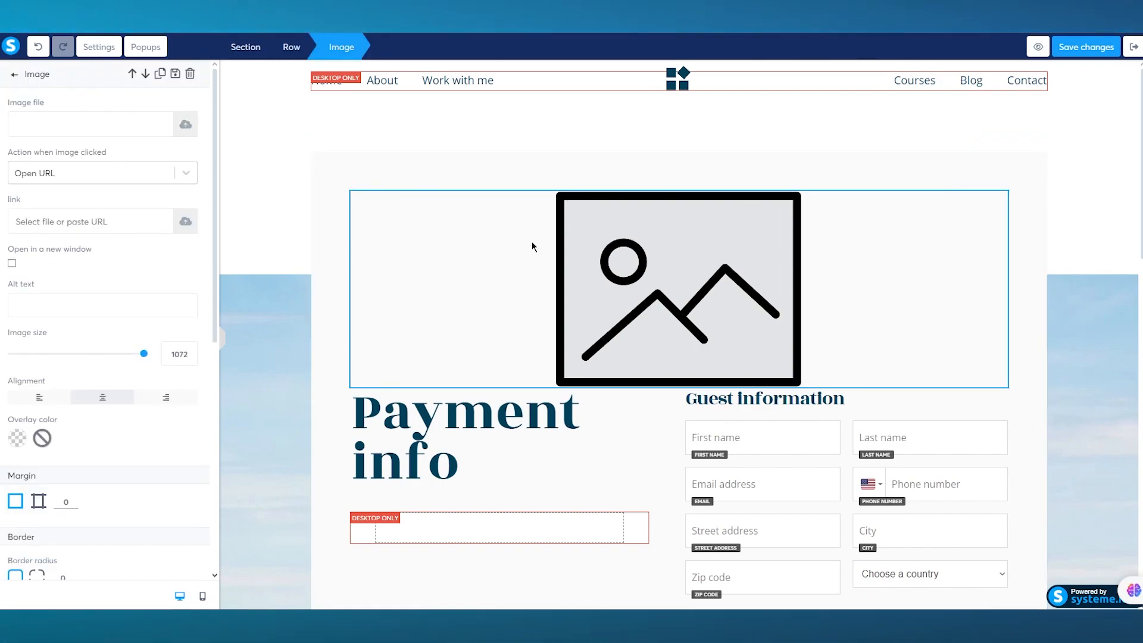
{"action": "left_click_drag", "start_coordinate": [143, 357], "coordinate": [34, 361]}
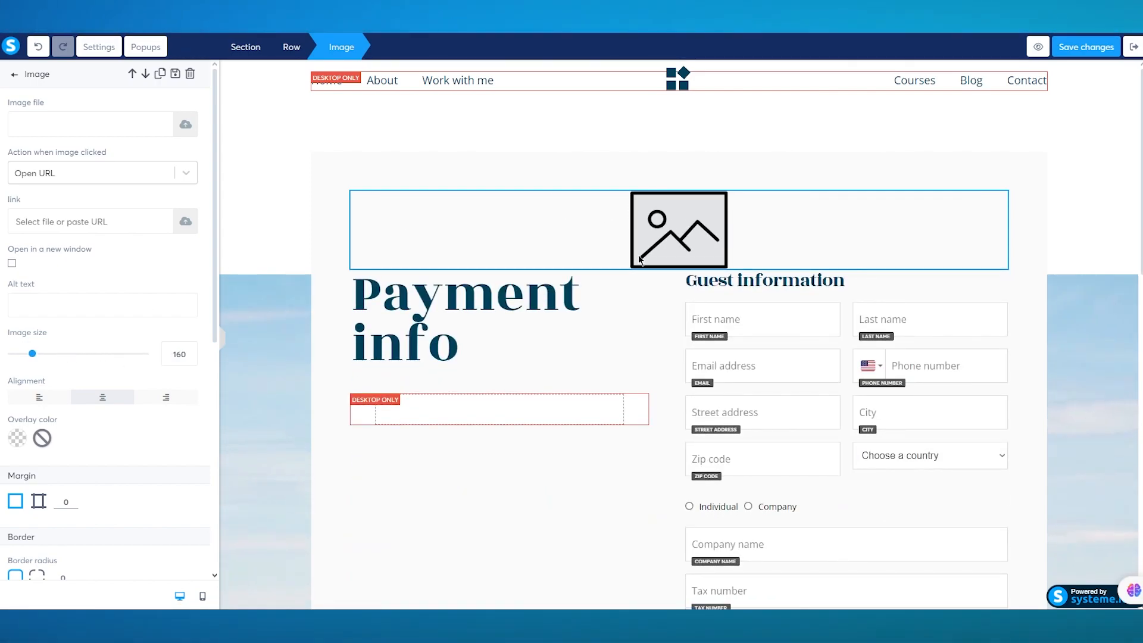
{"action": "left_click", "coordinate": [486, 447]}
{"action": "left_click_drag", "start_coordinate": [664, 257], "coordinate": [492, 422]}
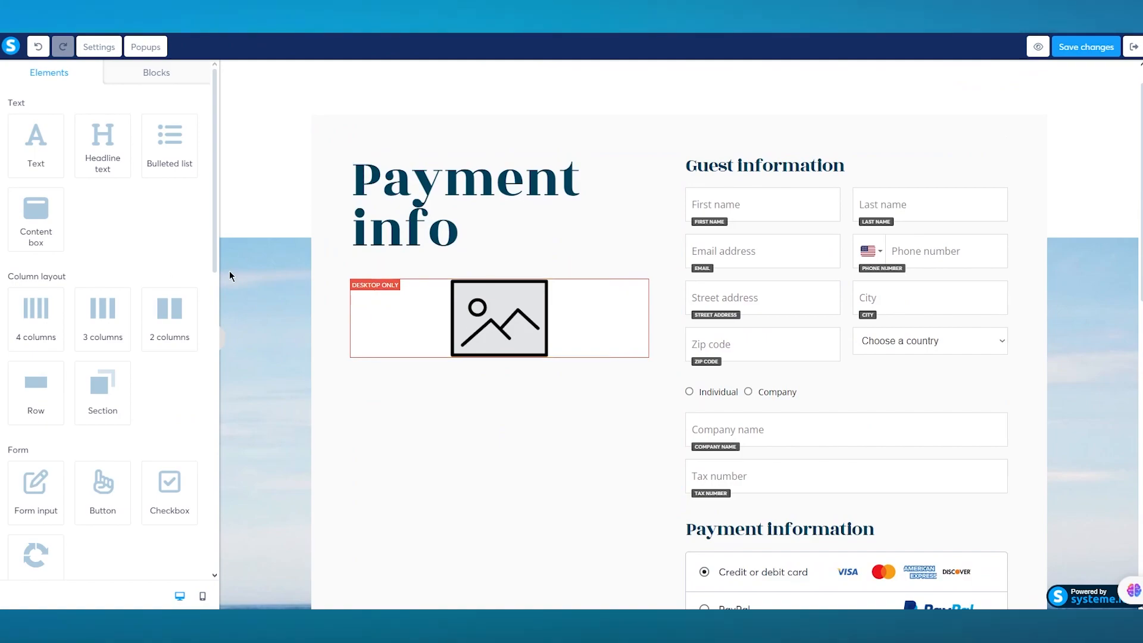
Set the placeholder image's size to 406, then upload and insert the yellow warren & smith car picture "&.png" into it.
{"action": "left_click", "coordinate": [581, 279]}
{"action": "left_click_drag", "start_coordinate": [61, 353], "coordinate": [154, 356]}
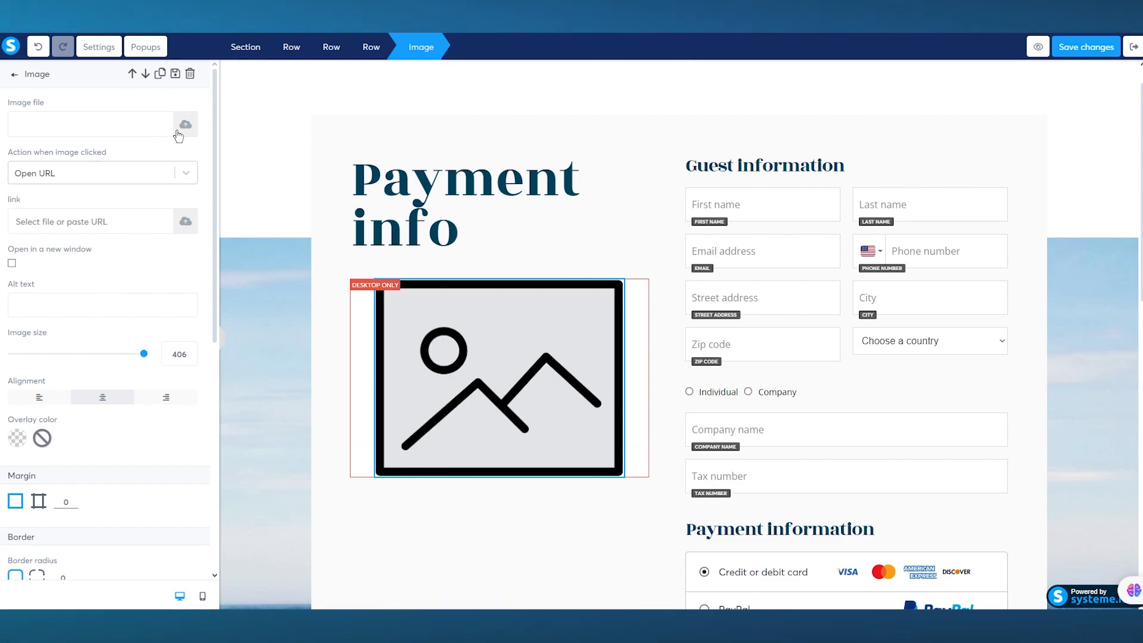
{"action": "left_click", "coordinate": [179, 130]}
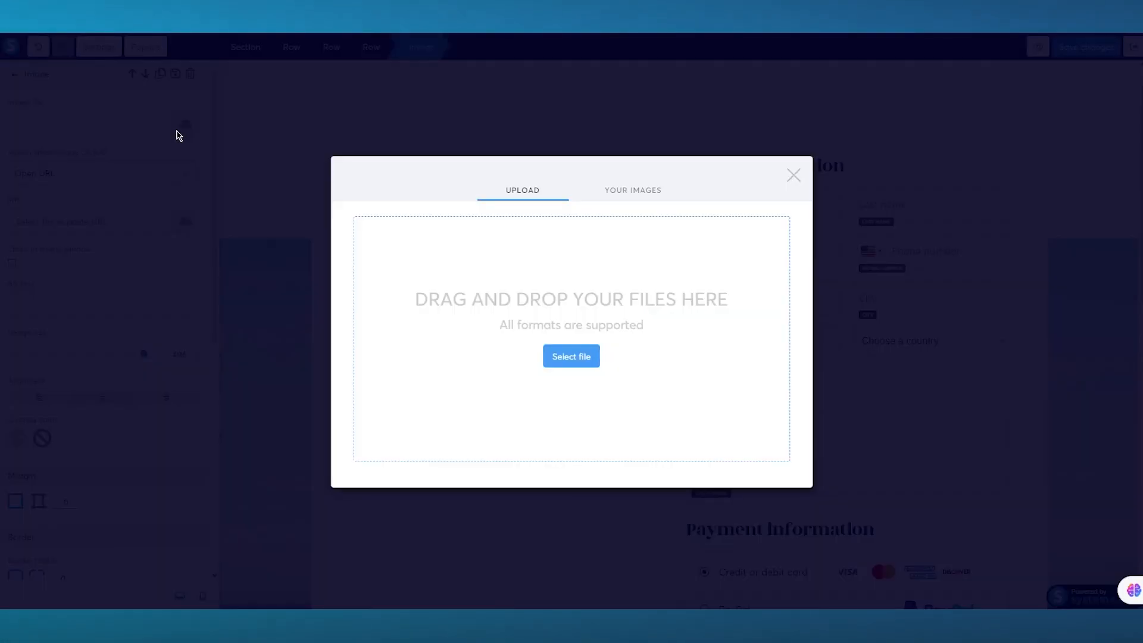
{"action": "left_click", "coordinate": [566, 359]}
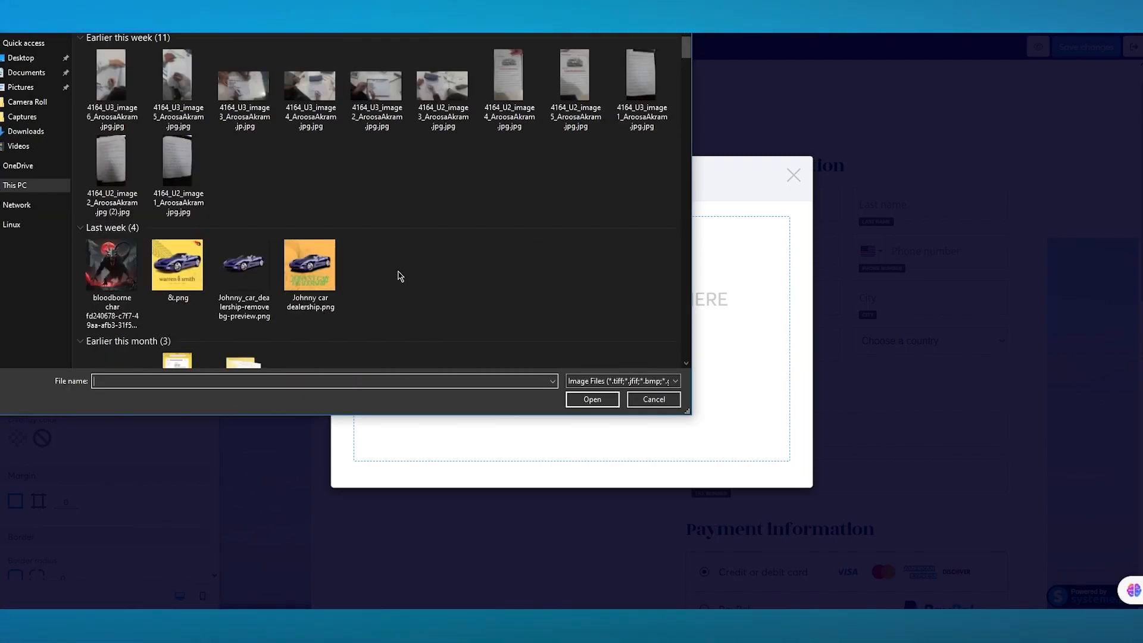
{"action": "double_click", "coordinate": [200, 270]}
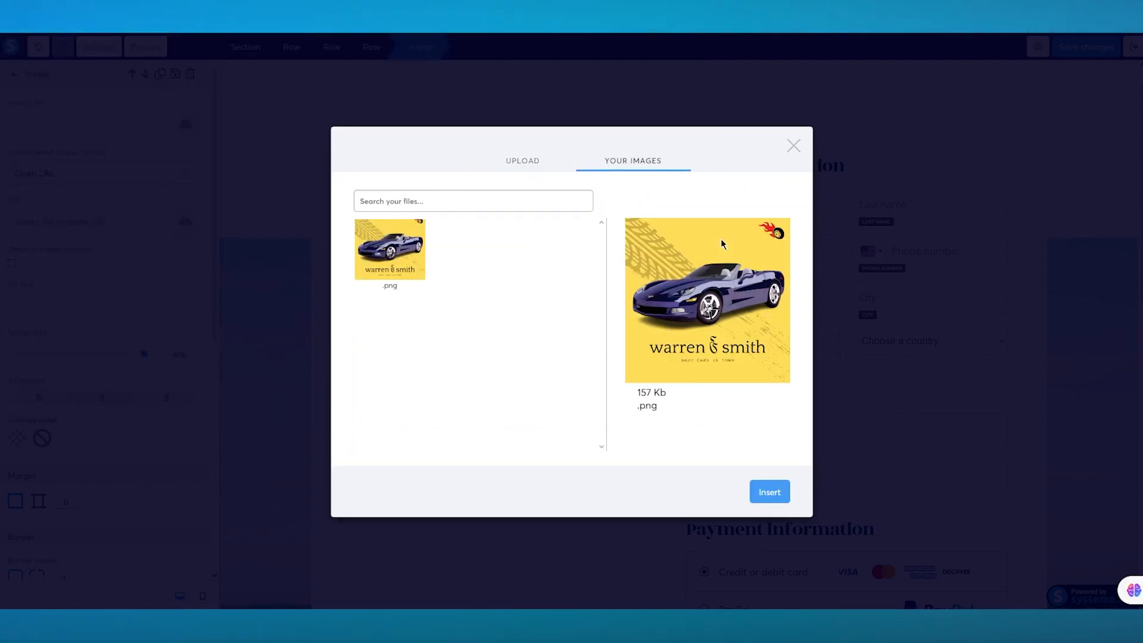
{"action": "left_click", "coordinate": [769, 492]}
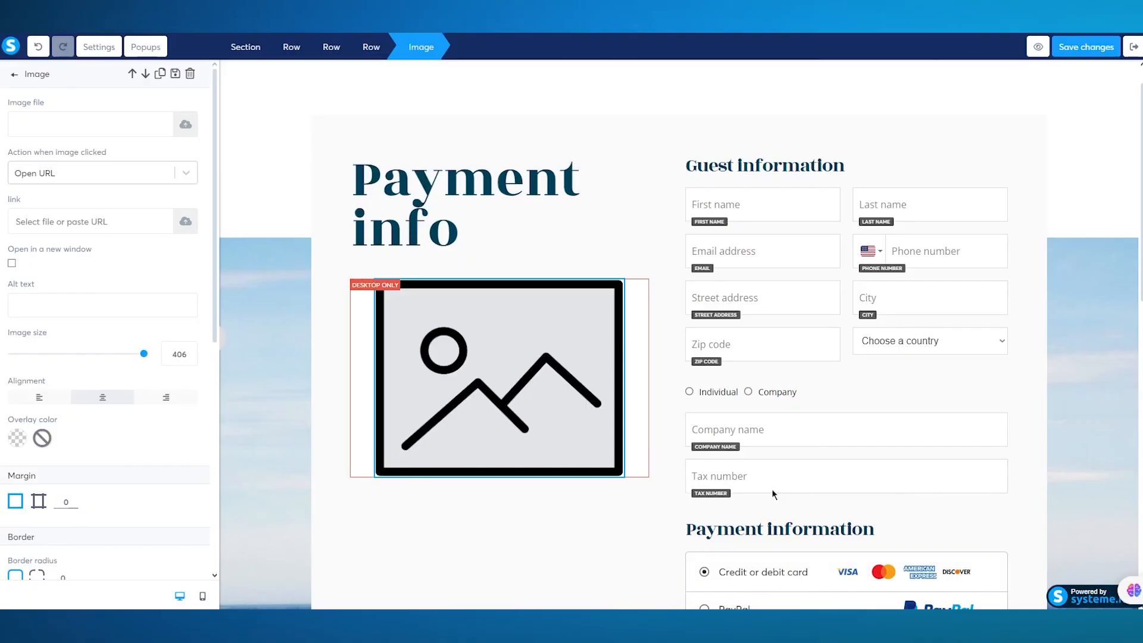
{"action": "left_click", "coordinate": [601, 219]}
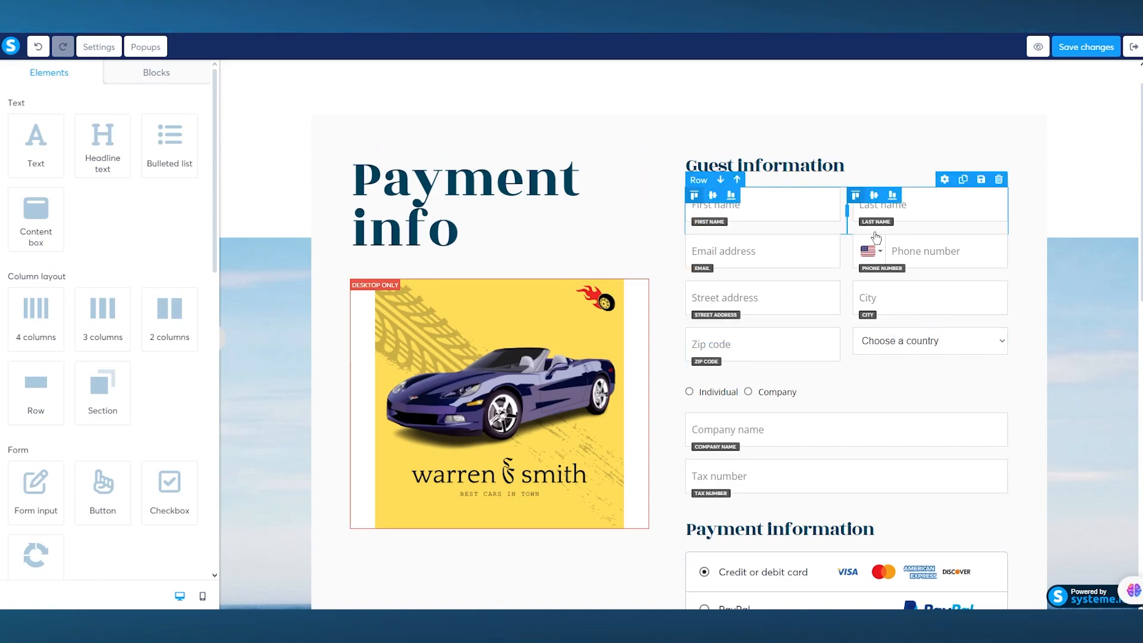
{"action": "scroll", "coordinate": [875, 237], "scroll_direction": "down", "scroll_amount": 10}
{"action": "scroll", "coordinate": [876, 236], "scroll_direction": "up", "scroll_amount": 9}
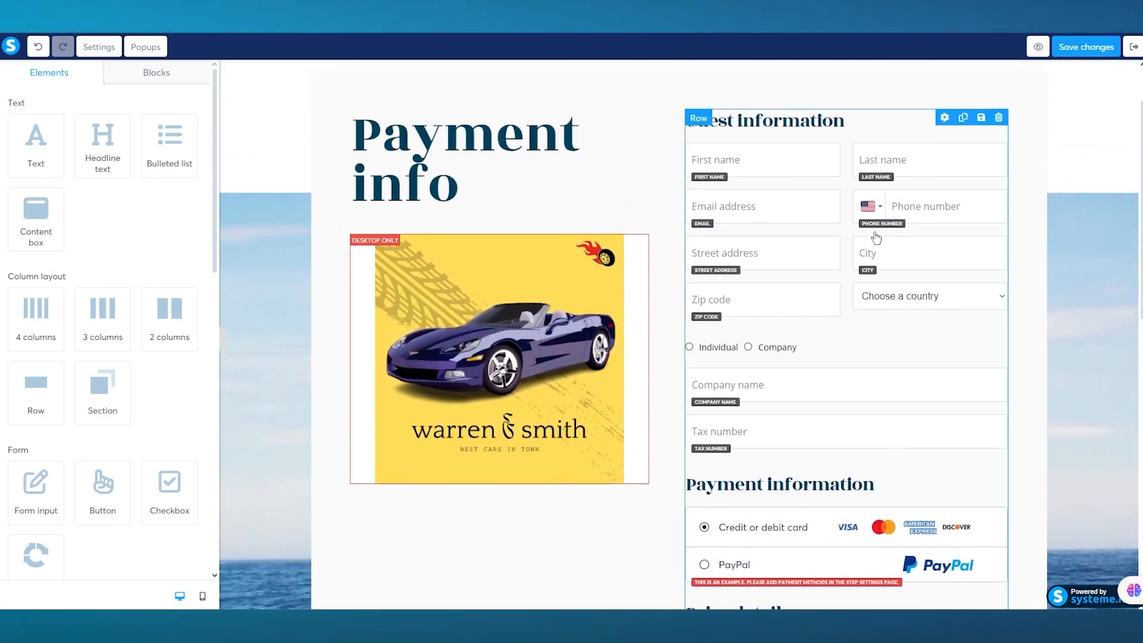
{"action": "scroll", "coordinate": [833, 351], "scroll_direction": "down", "scroll_amount": 5}
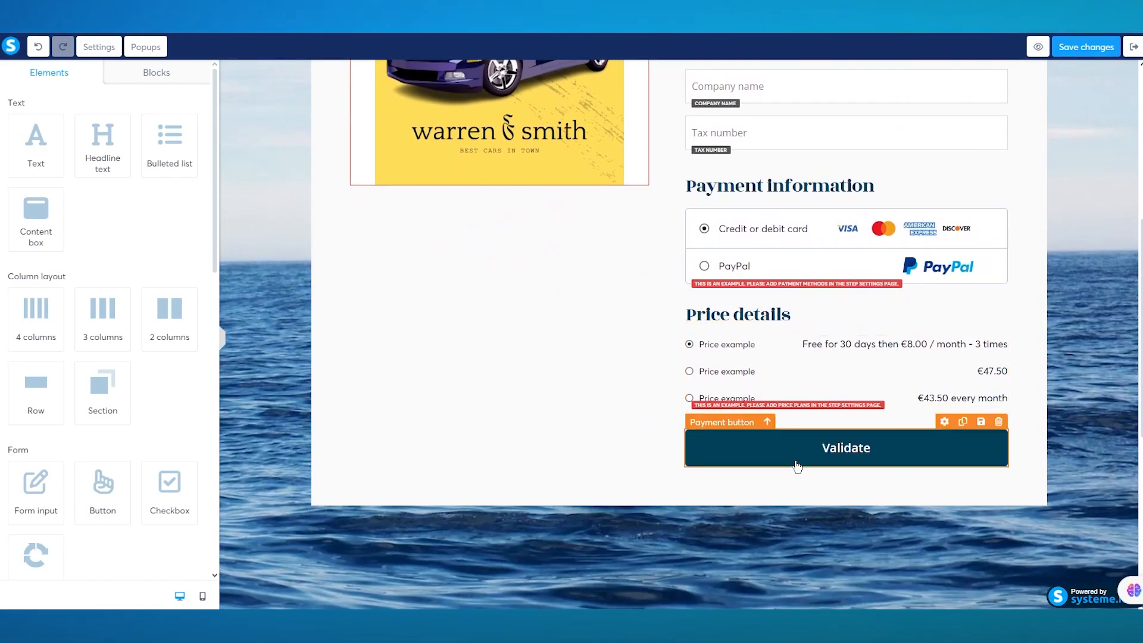
Look over the order form page and the available elements, and save the page changes.
{"action": "scroll", "coordinate": [797, 465], "scroll_direction": "down", "scroll_amount": 7}
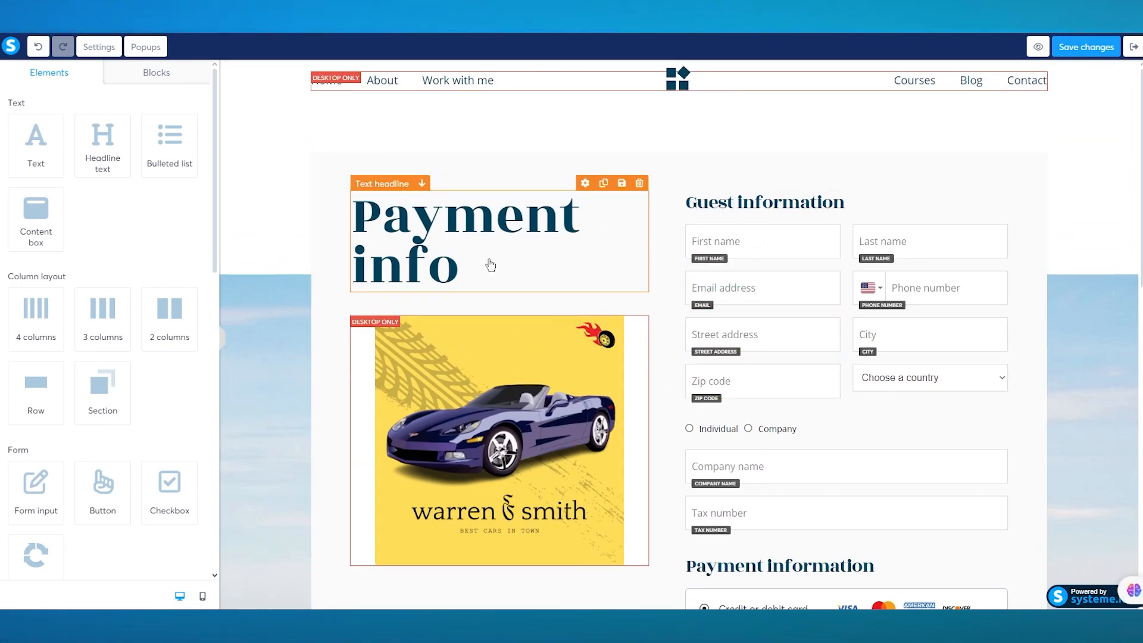
{"action": "scroll", "coordinate": [111, 285], "scroll_direction": "down", "scroll_amount": 10}
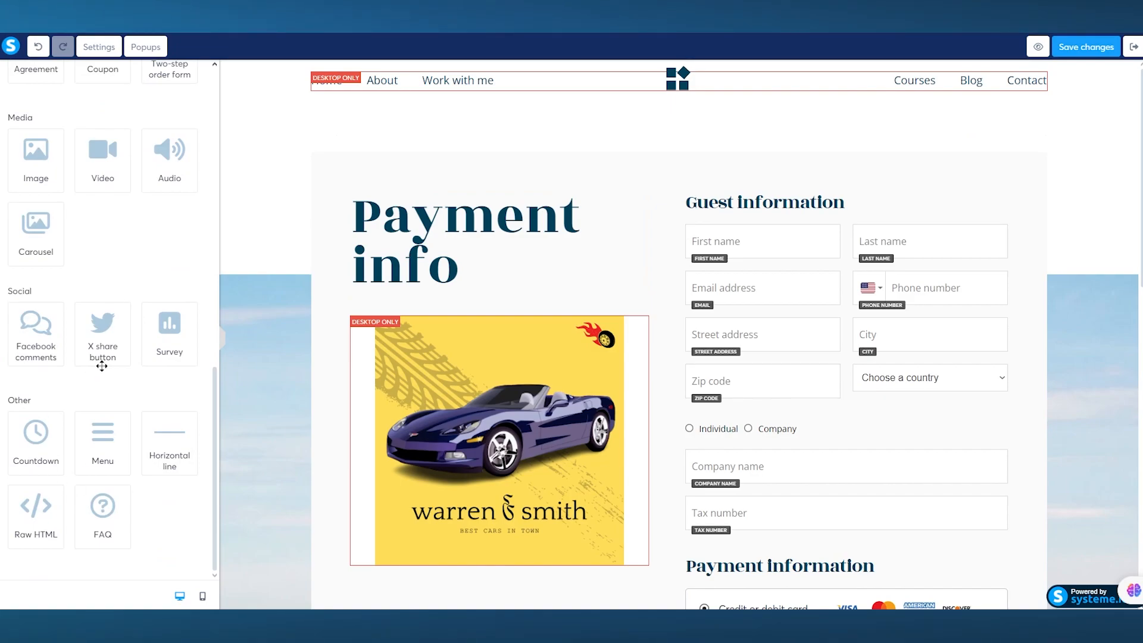
{"action": "scroll", "coordinate": [77, 351], "scroll_direction": "up", "scroll_amount": 10}
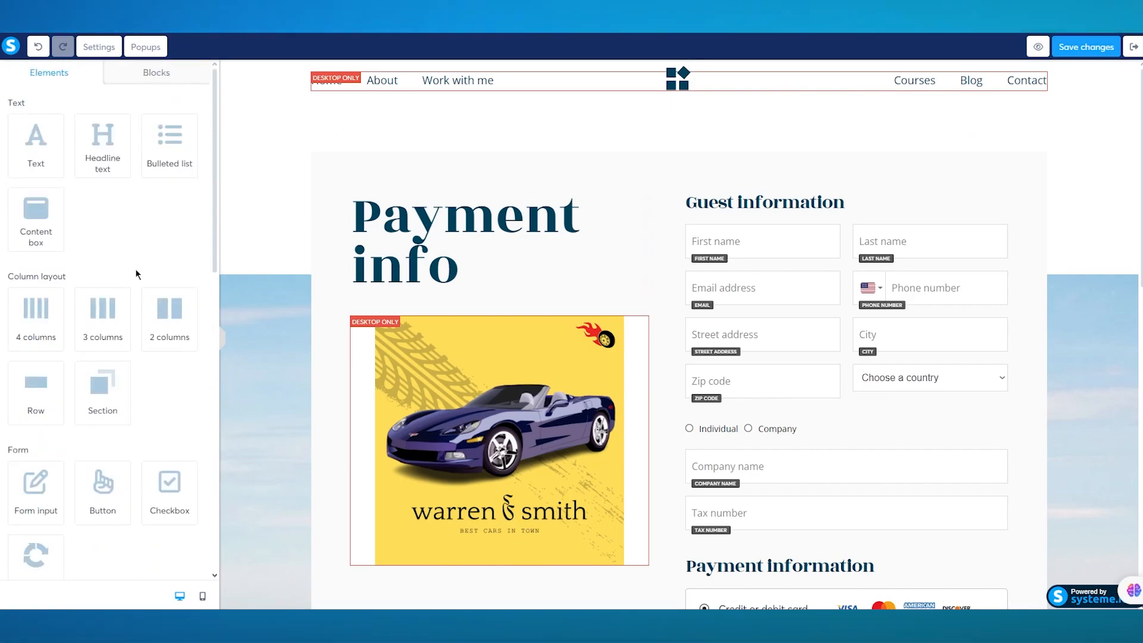
{"action": "scroll", "coordinate": [137, 274], "scroll_direction": "down", "scroll_amount": 10}
{"action": "scroll", "coordinate": [136, 274], "scroll_direction": "up", "scroll_amount": 10}
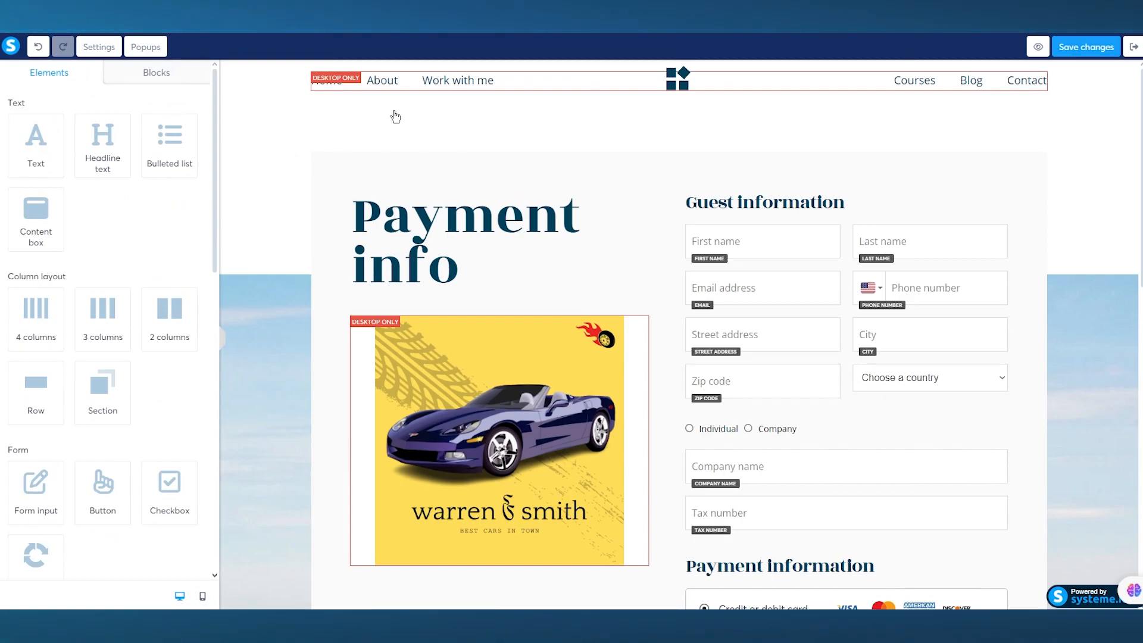
{"action": "left_click", "coordinate": [1086, 47]}
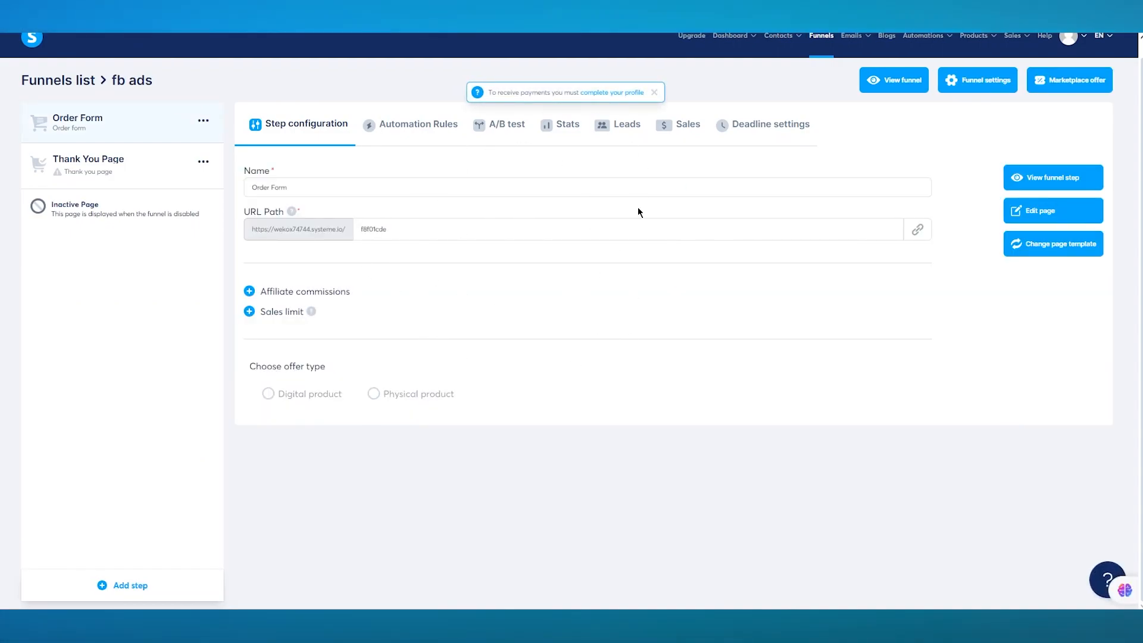
Preview the Order Form funnel step and look over the published page from the header to the footer.
{"action": "left_click", "coordinate": [1063, 188]}
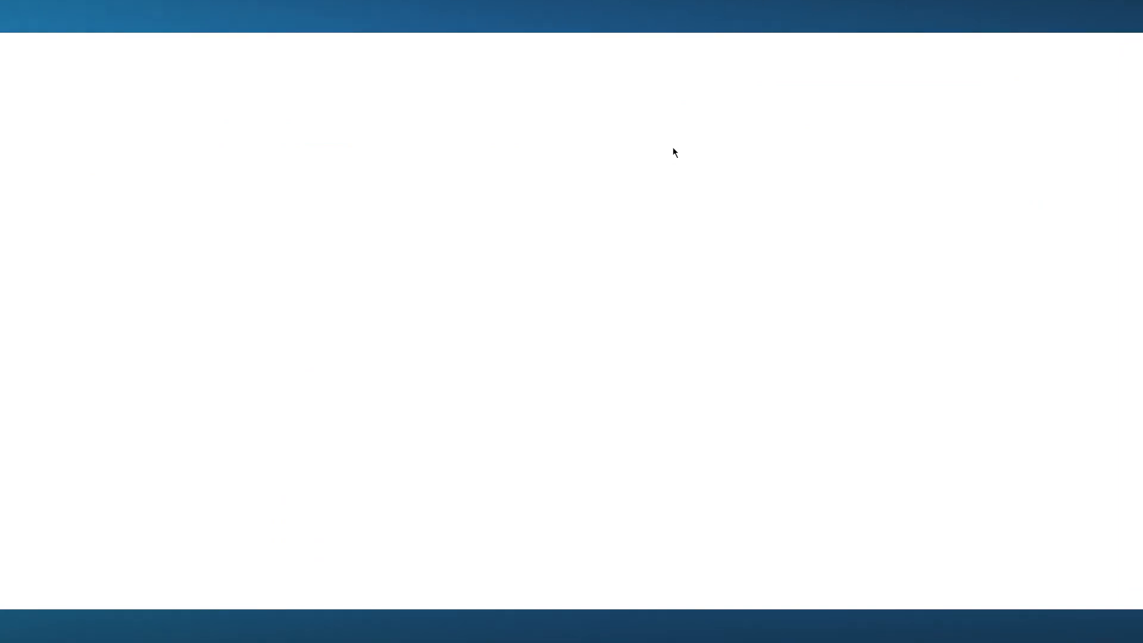
{"action": "scroll", "coordinate": [524, 256], "scroll_direction": "down", "scroll_amount": 4}
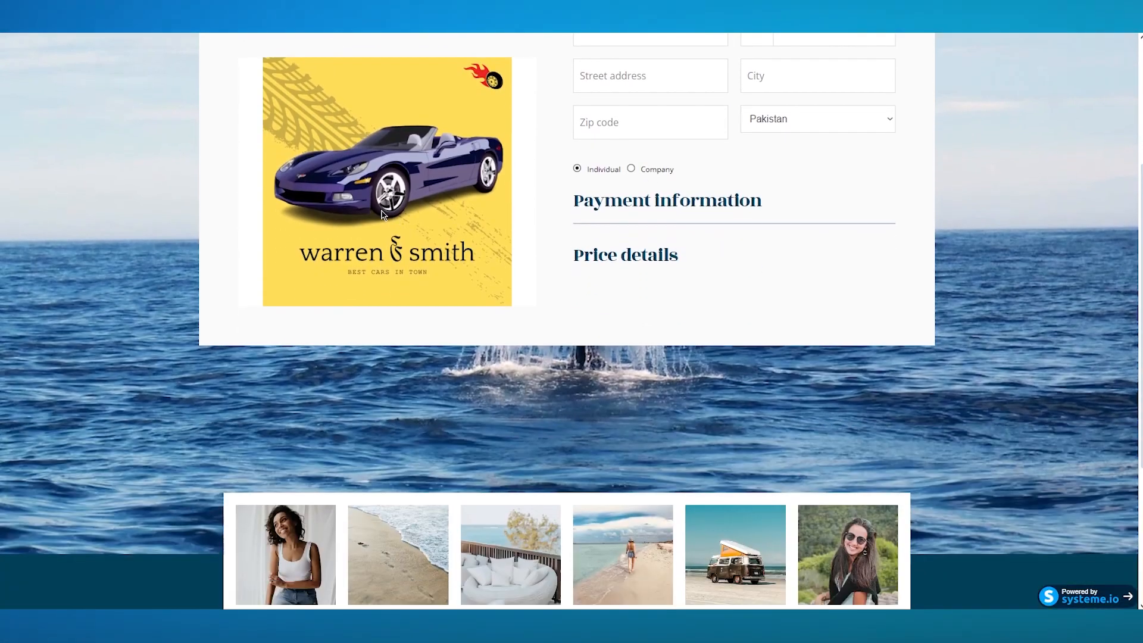
{"action": "scroll", "coordinate": [382, 211], "scroll_direction": "up", "scroll_amount": 4}
{"action": "scroll", "coordinate": [382, 210], "scroll_direction": "down", "scroll_amount": 8}
{"action": "scroll", "coordinate": [382, 210], "scroll_direction": "up", "scroll_amount": 8}
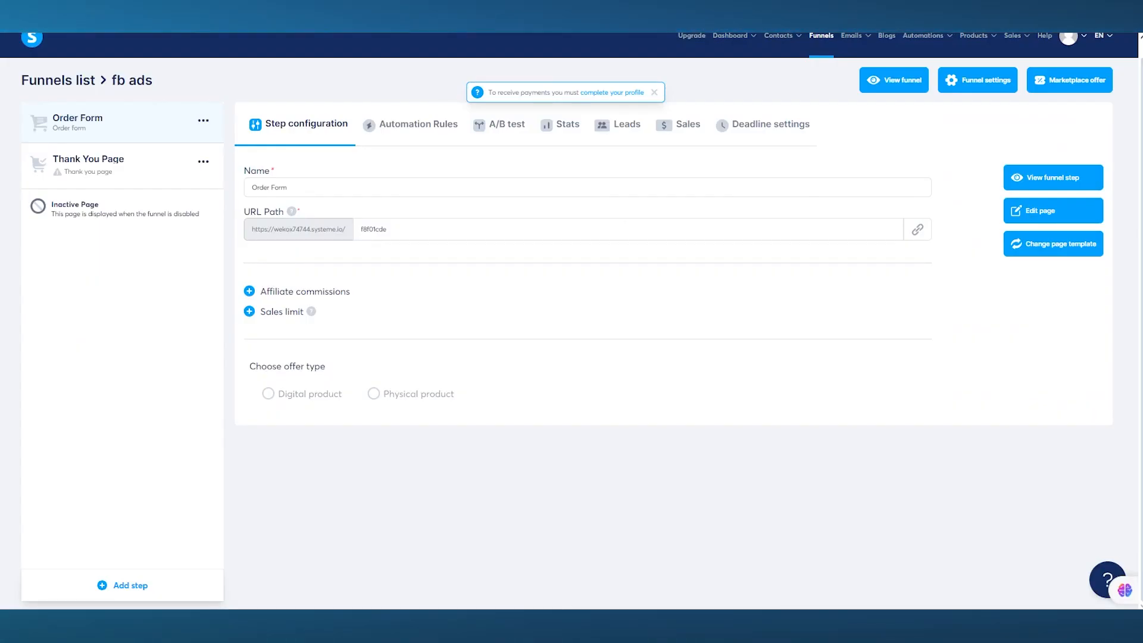
Apply the "Thanks for purchasing!" template to the funnel's Thank You Page step.
{"action": "left_click", "coordinate": [109, 163]}
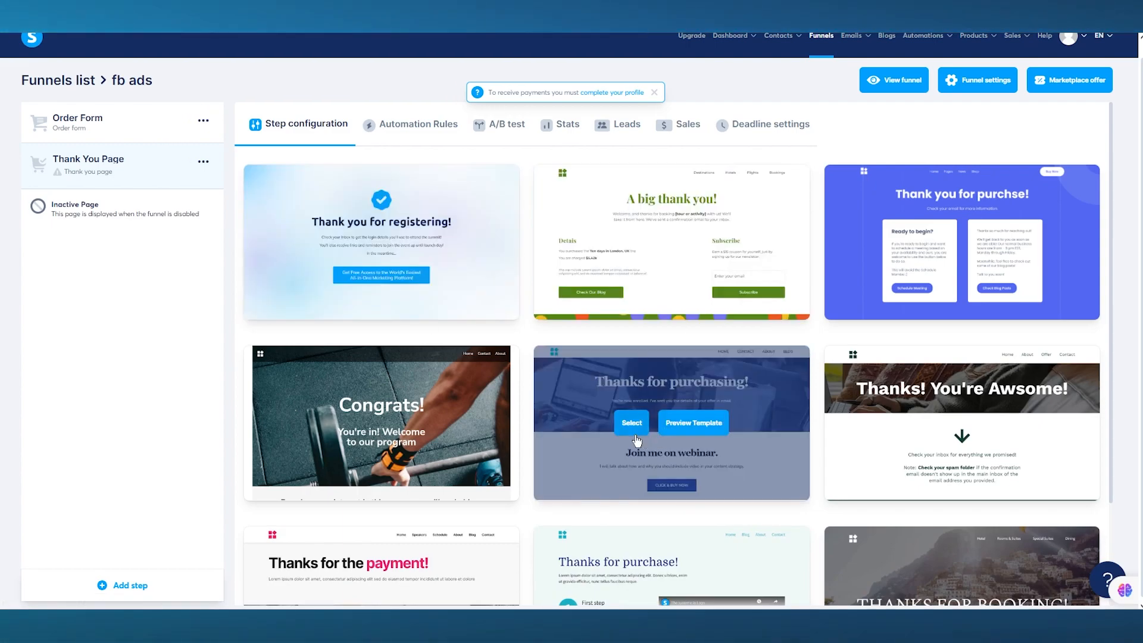
{"action": "left_click", "coordinate": [635, 425]}
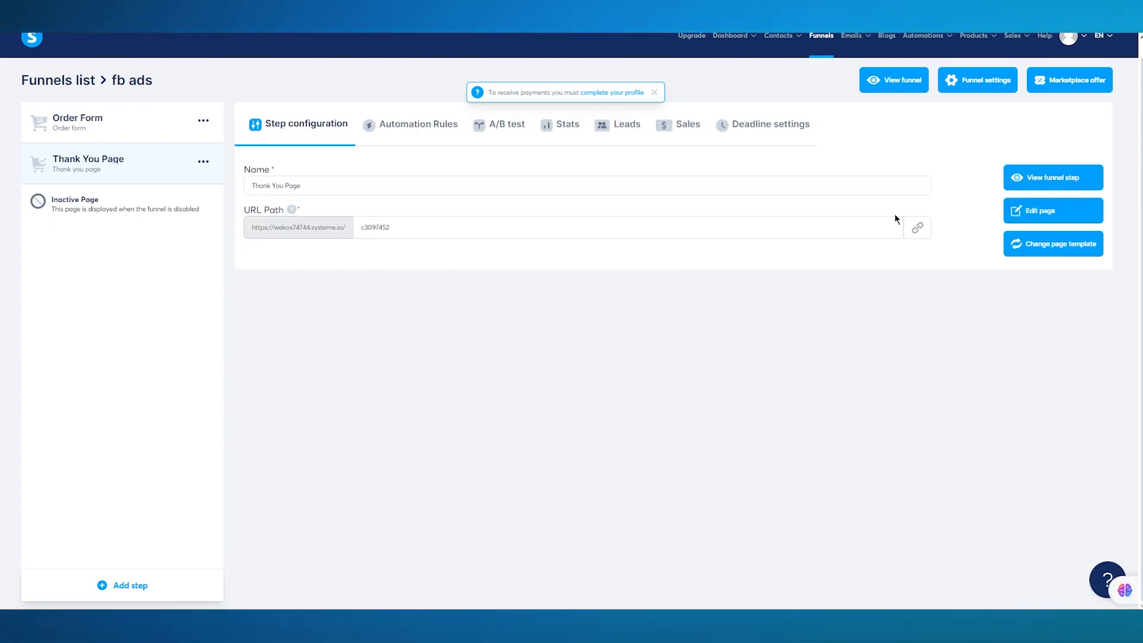
{"action": "scroll", "coordinate": [1027, 146], "scroll_direction": "up", "scroll_amount": 1}
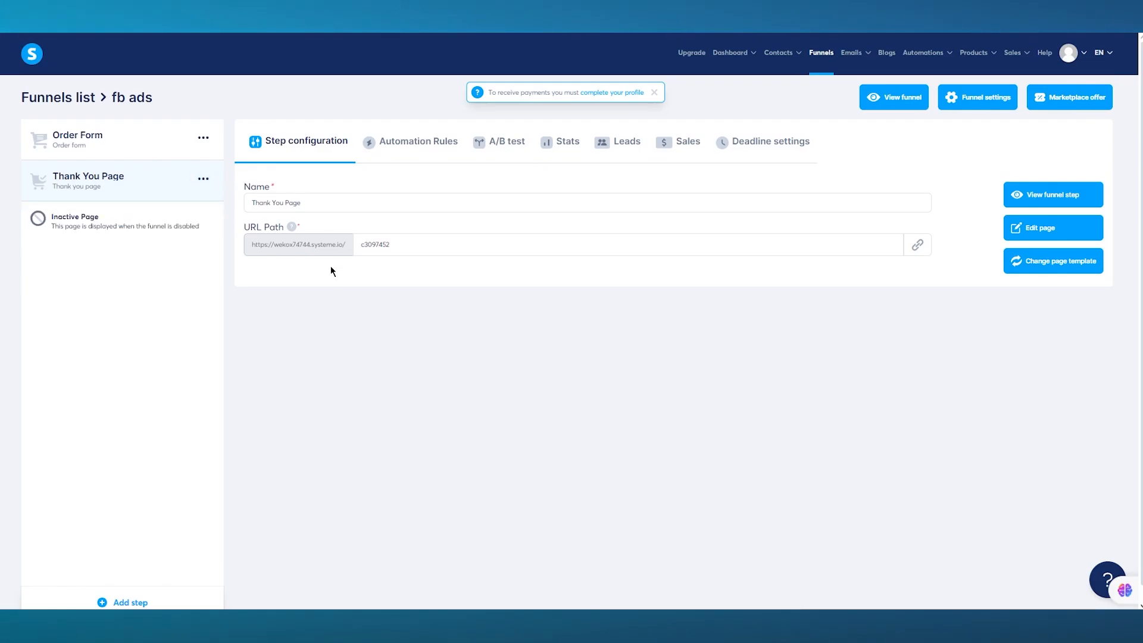
Open the funnel's Inactive Page in the page editor to view it, and exit back to the funnel.
{"action": "left_click", "coordinate": [84, 218]}
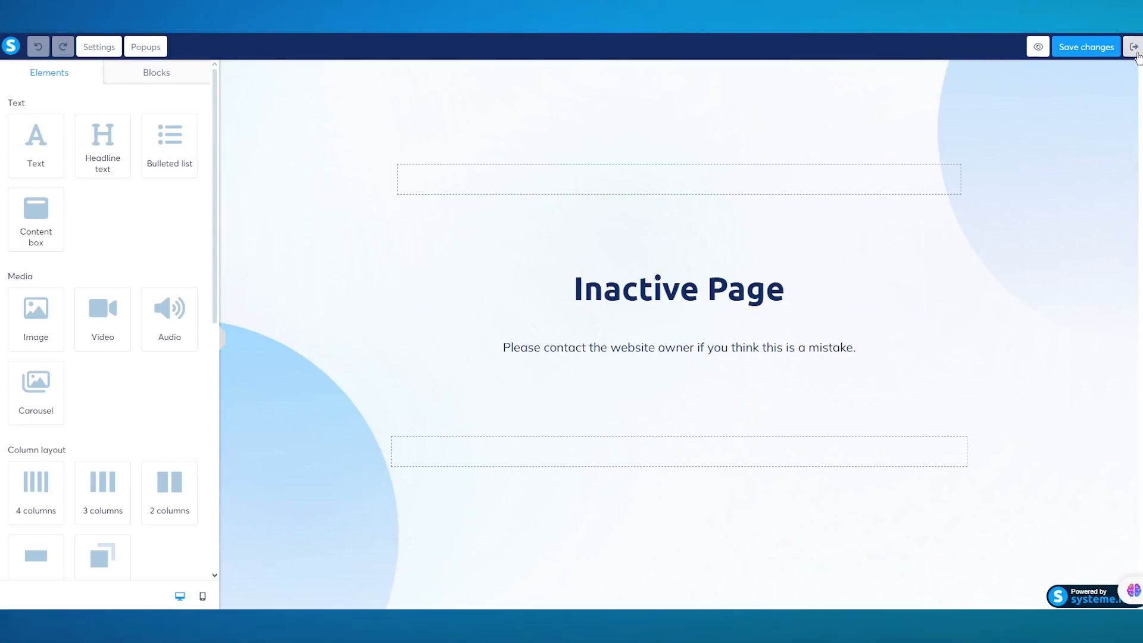
{"action": "left_click", "coordinate": [1135, 51]}
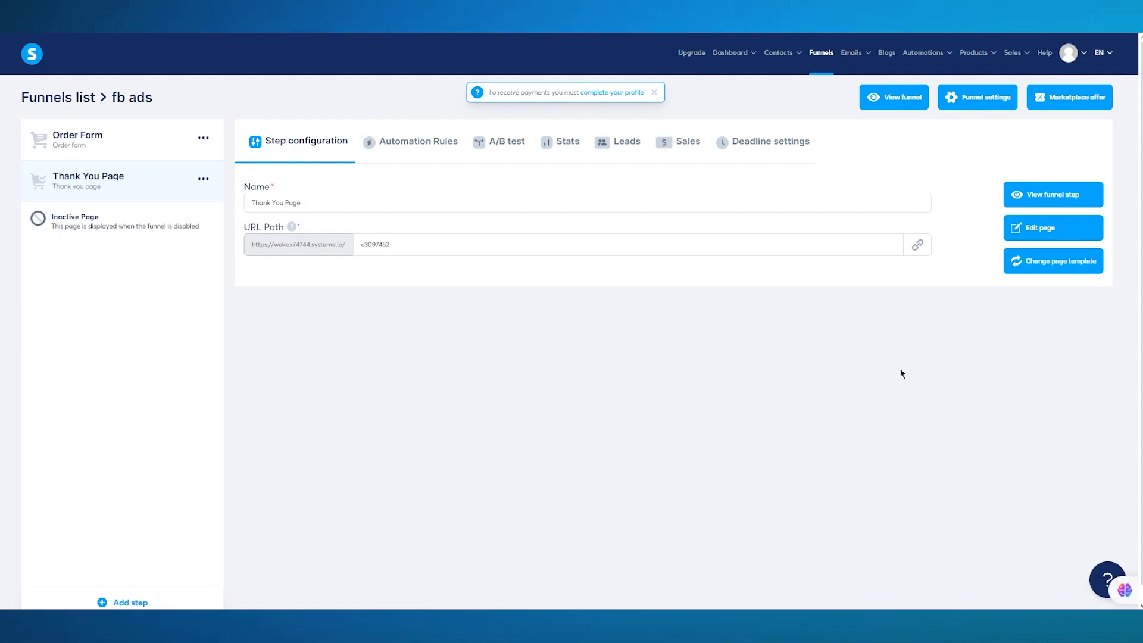
{"action": "scroll", "coordinate": [899, 368], "scroll_direction": "down", "scroll_amount": 1}
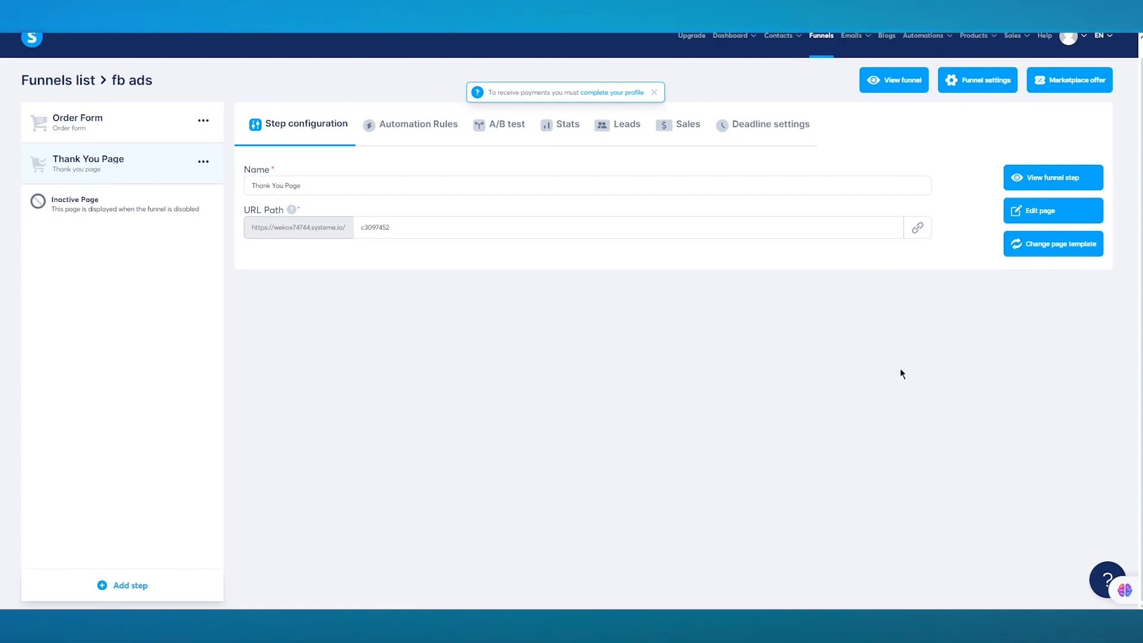
Save the funnel settings with the name fb ads and Euro as the currency.
{"action": "scroll", "coordinate": [900, 370], "scroll_direction": "up", "scroll_amount": 1}
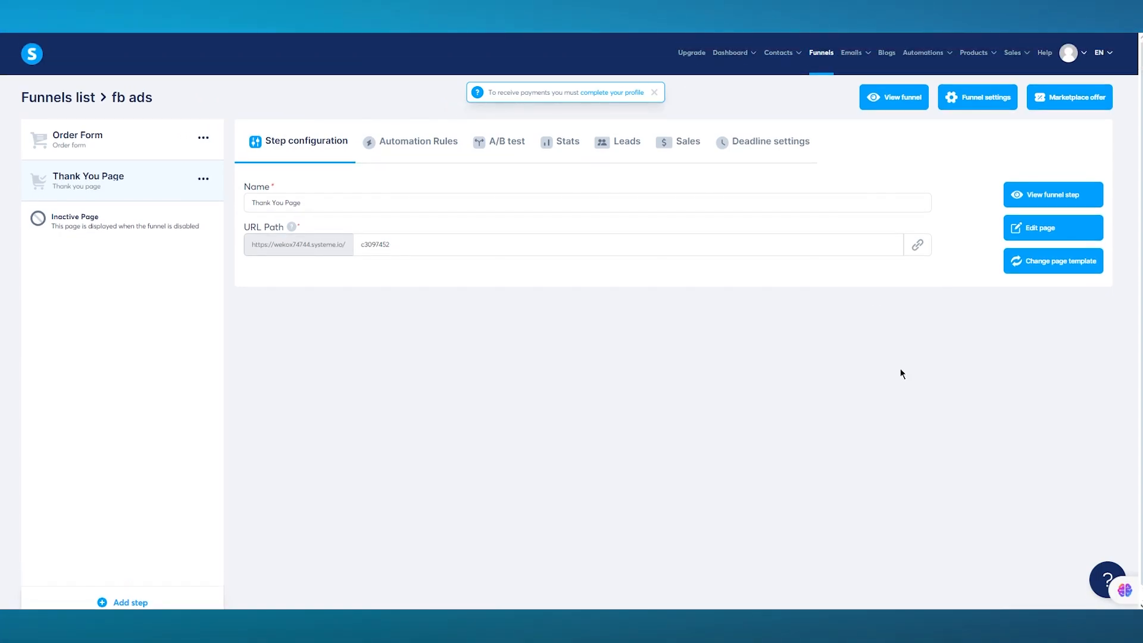
{"action": "left_click", "coordinate": [1002, 104]}
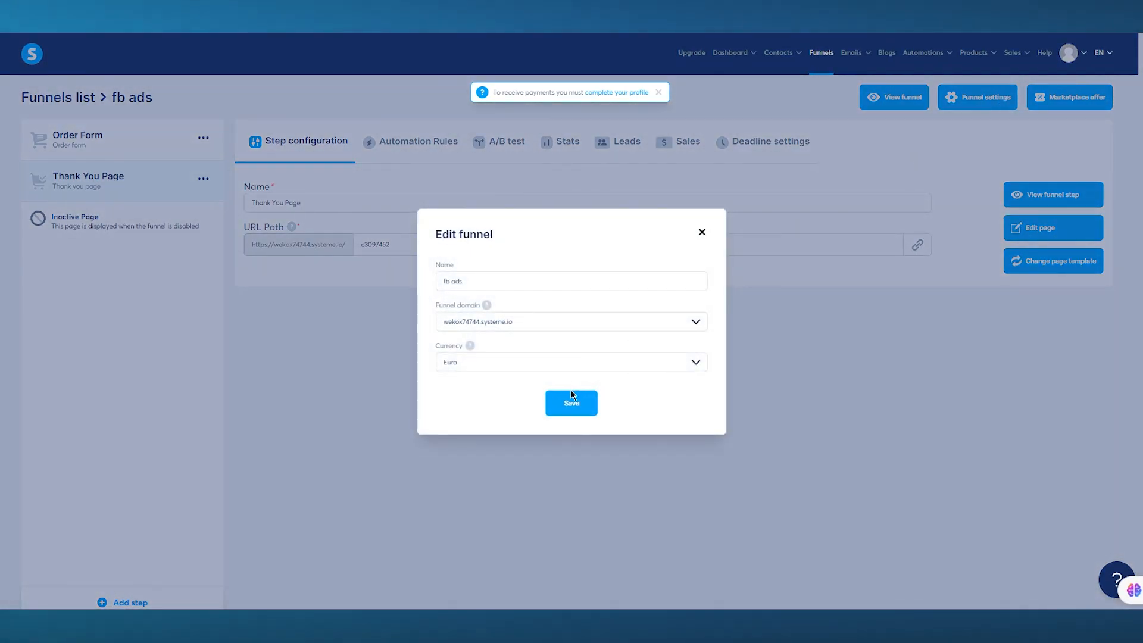
{"action": "left_click", "coordinate": [572, 399]}
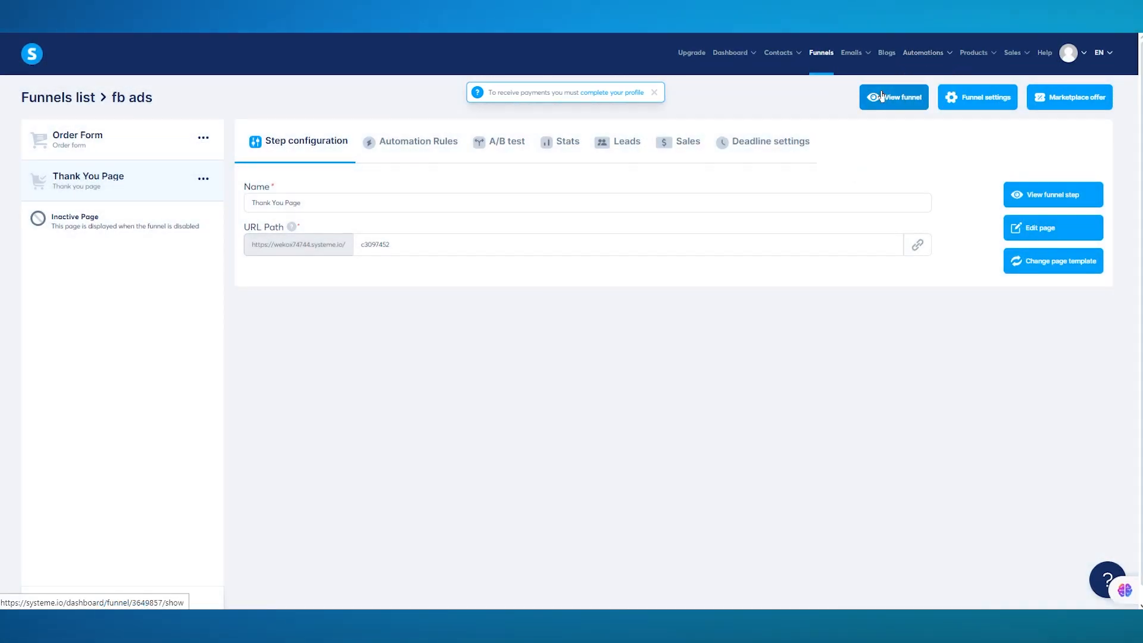
View the live funnel and fill in the order form's Guest information with a saved contact's name, address, phone number and e-mail.
{"action": "left_click", "coordinate": [882, 97]}
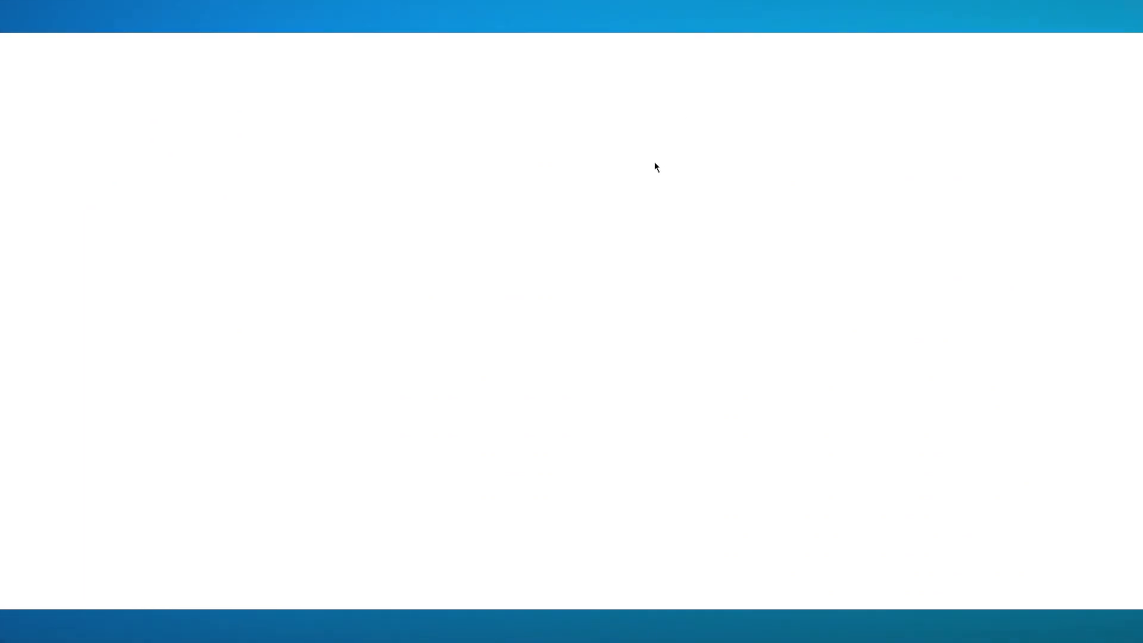
{"action": "scroll", "coordinate": [631, 230], "scroll_direction": "down", "scroll_amount": 10}
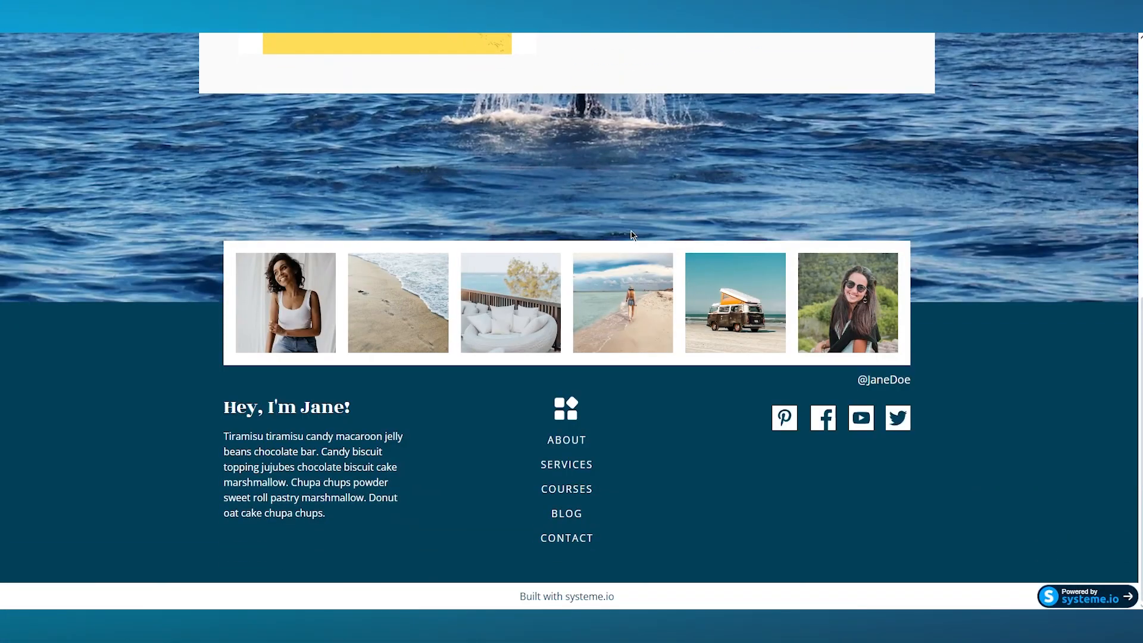
{"action": "scroll", "coordinate": [631, 231], "scroll_direction": "up", "scroll_amount": 10}
{"action": "left_click", "coordinate": [632, 224]}
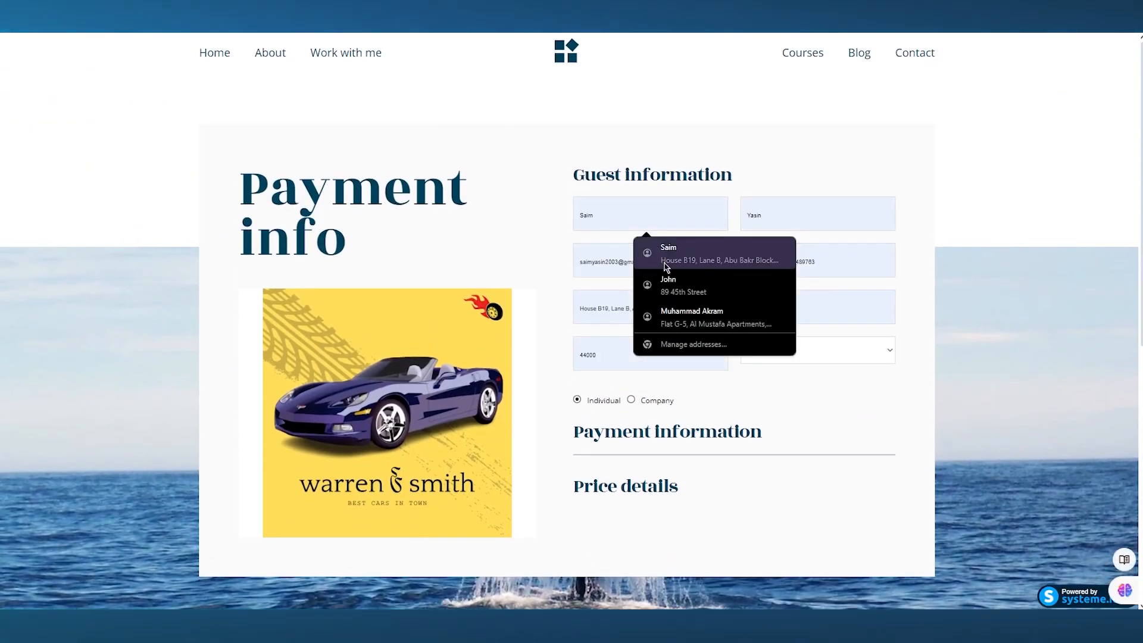
{"action": "left_click", "coordinate": [636, 266]}
{"action": "left_click", "coordinate": [637, 265]}
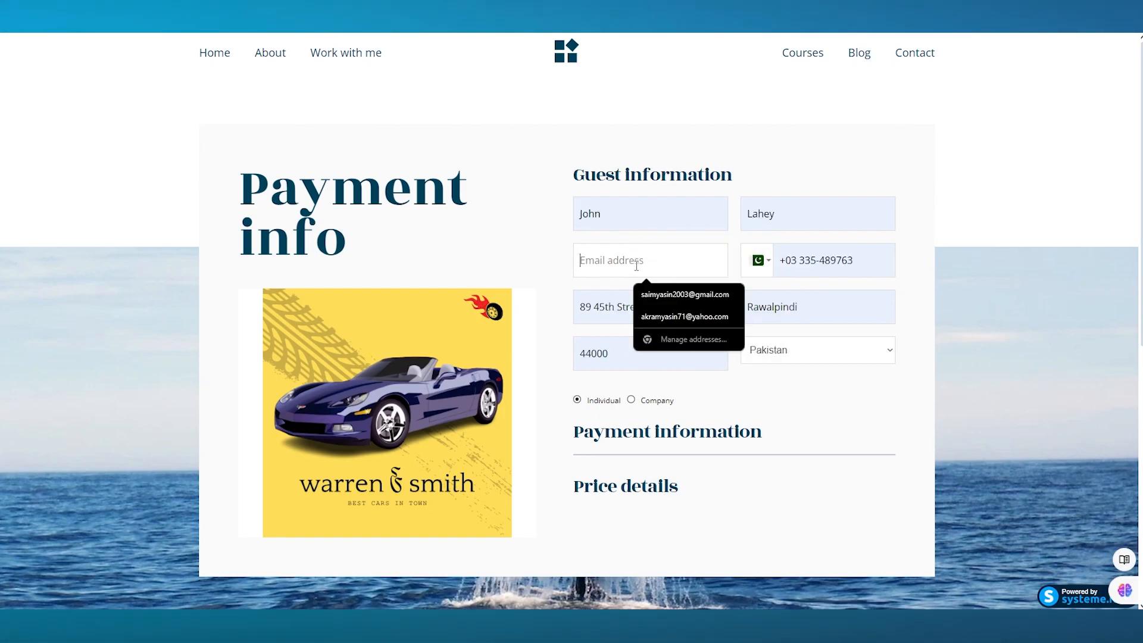
{"action": "left_click", "coordinate": [655, 296]}
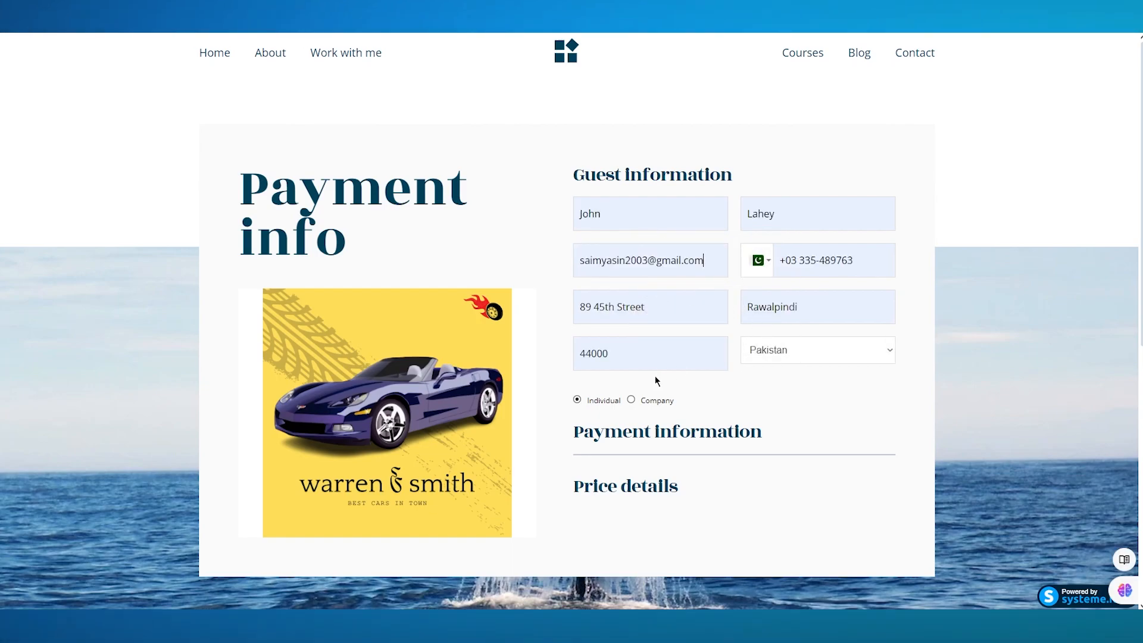
Set the guest type to Individual and look over the filled order page down to its footer.
{"action": "left_click", "coordinate": [631, 400]}
{"action": "left_click", "coordinate": [603, 401]}
{"action": "scroll", "coordinate": [731, 429], "scroll_direction": "down", "scroll_amount": 1}
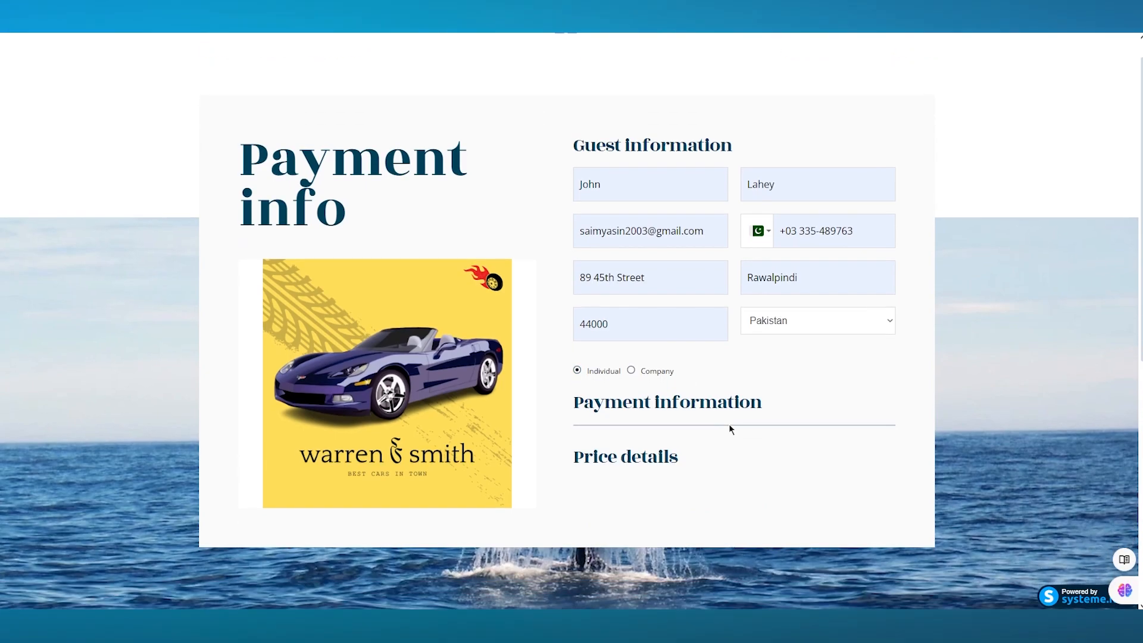
{"action": "scroll", "coordinate": [724, 441], "scroll_direction": "down", "scroll_amount": 8}
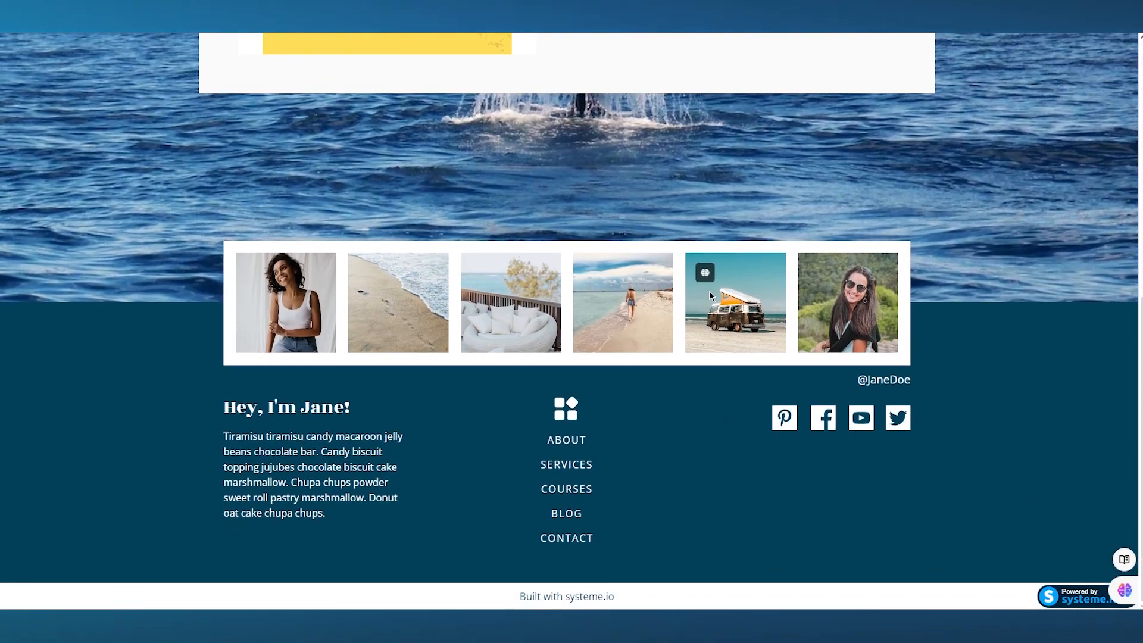
{"action": "scroll", "coordinate": [709, 292], "scroll_direction": "up", "scroll_amount": 8}
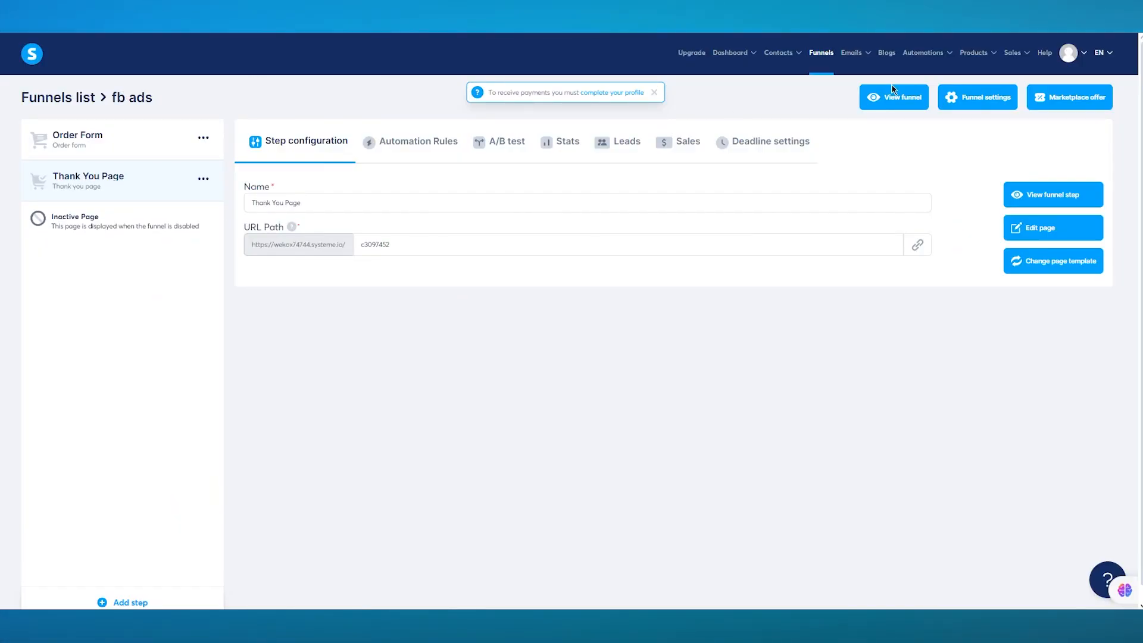
Dismiss the payment profile notice and copy the fb ads funnel's share link from the funnels list.
{"action": "left_click", "coordinate": [654, 93]}
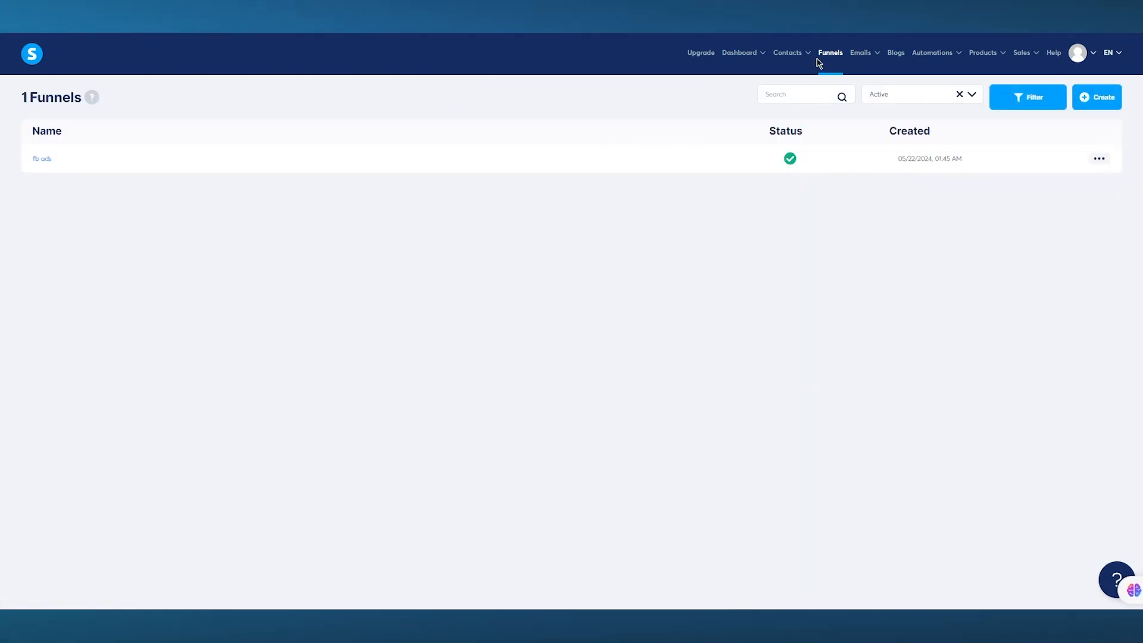
{"action": "left_click", "coordinate": [1099, 158]}
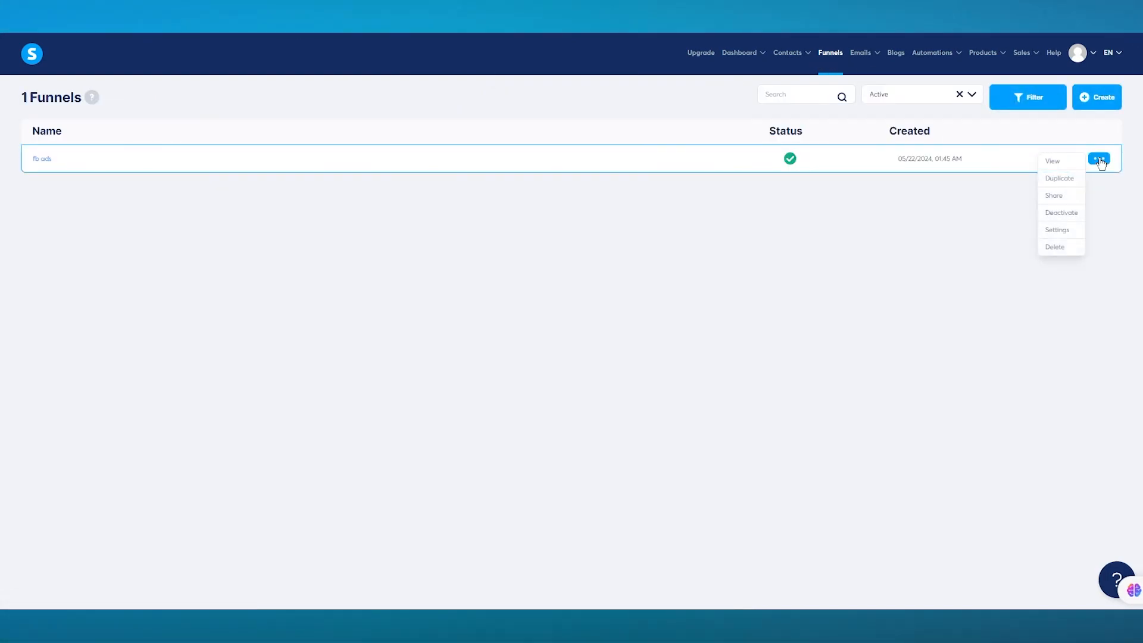
{"action": "left_click", "coordinate": [1053, 196]}
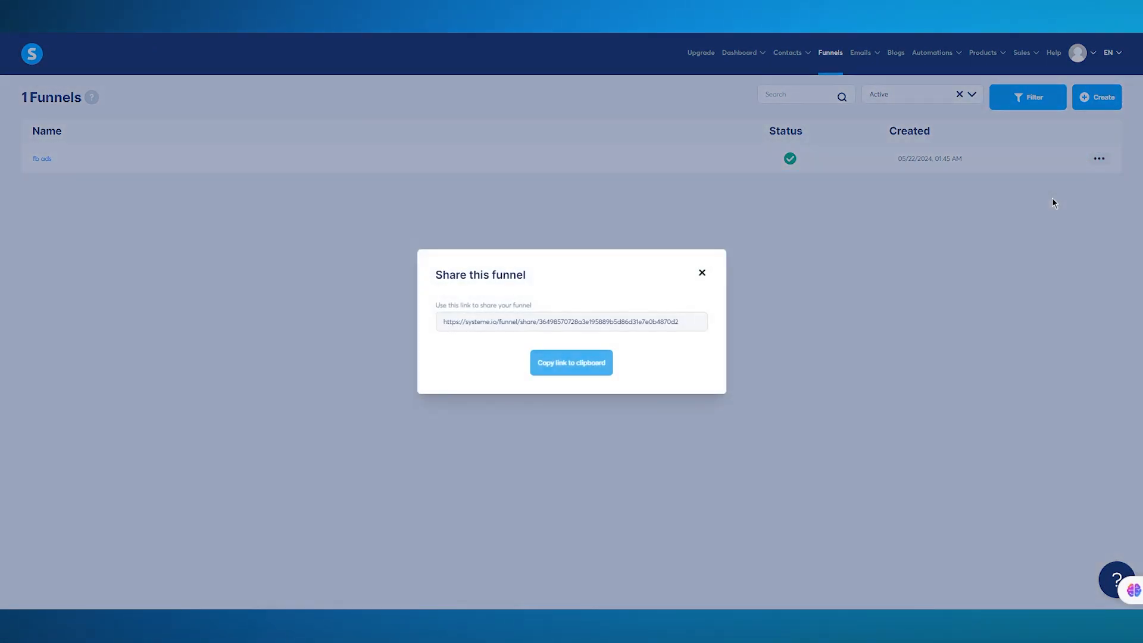
{"action": "left_click", "coordinate": [566, 363]}
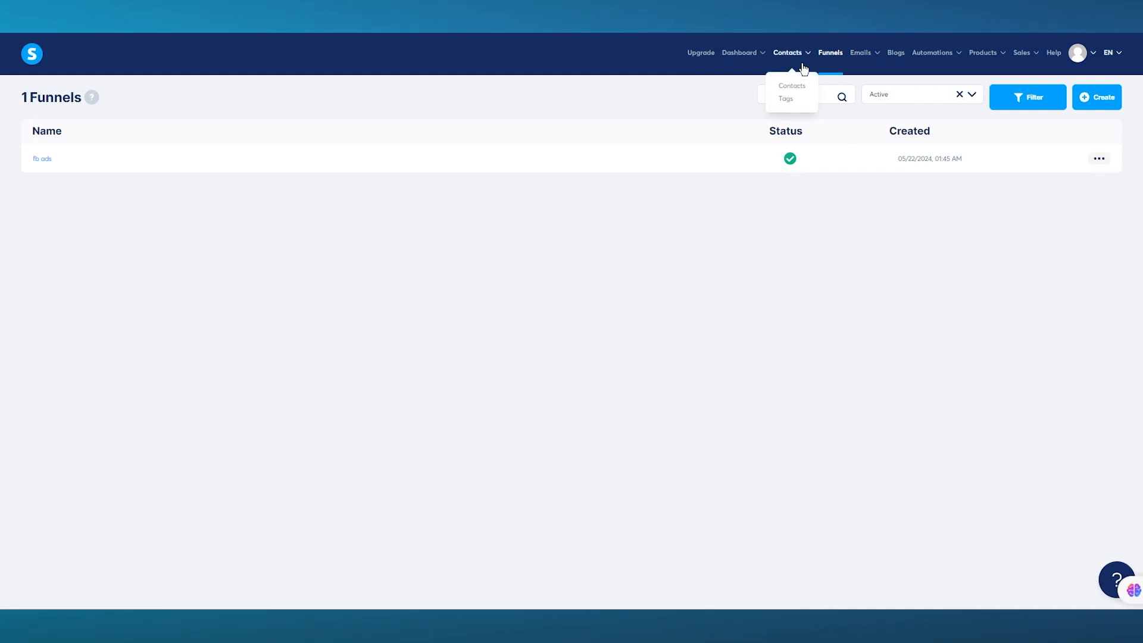
Reopen the fb ads funnel and examine its sales amount and average cart value statistics.
{"action": "left_click", "coordinate": [1101, 160]}
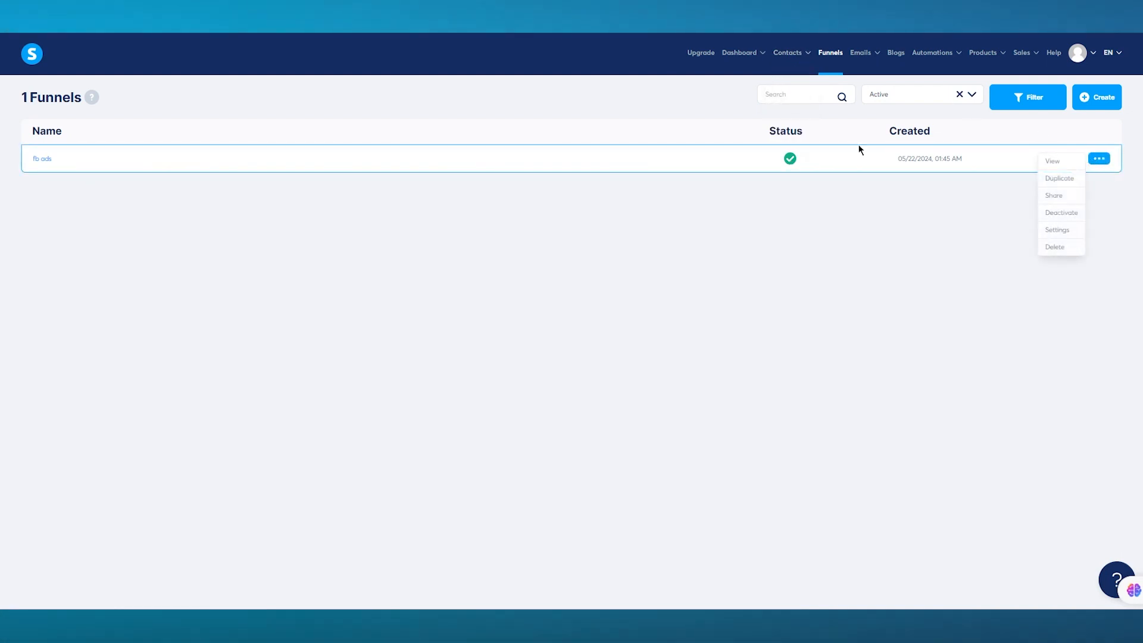
{"action": "left_click", "coordinate": [37, 161]}
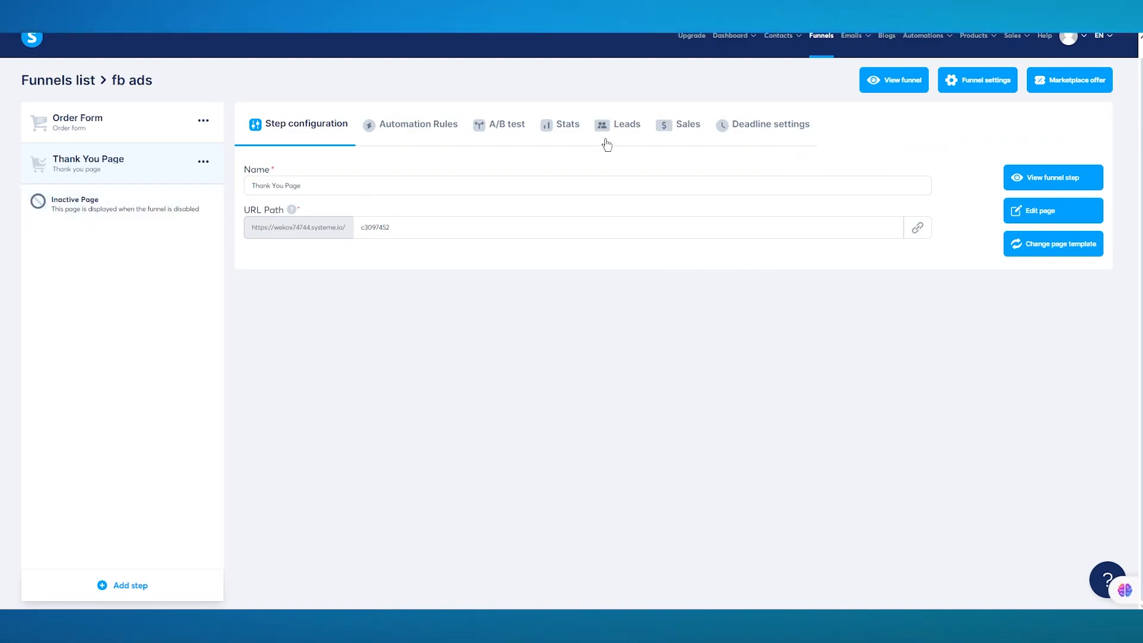
{"action": "left_click", "coordinate": [555, 138]}
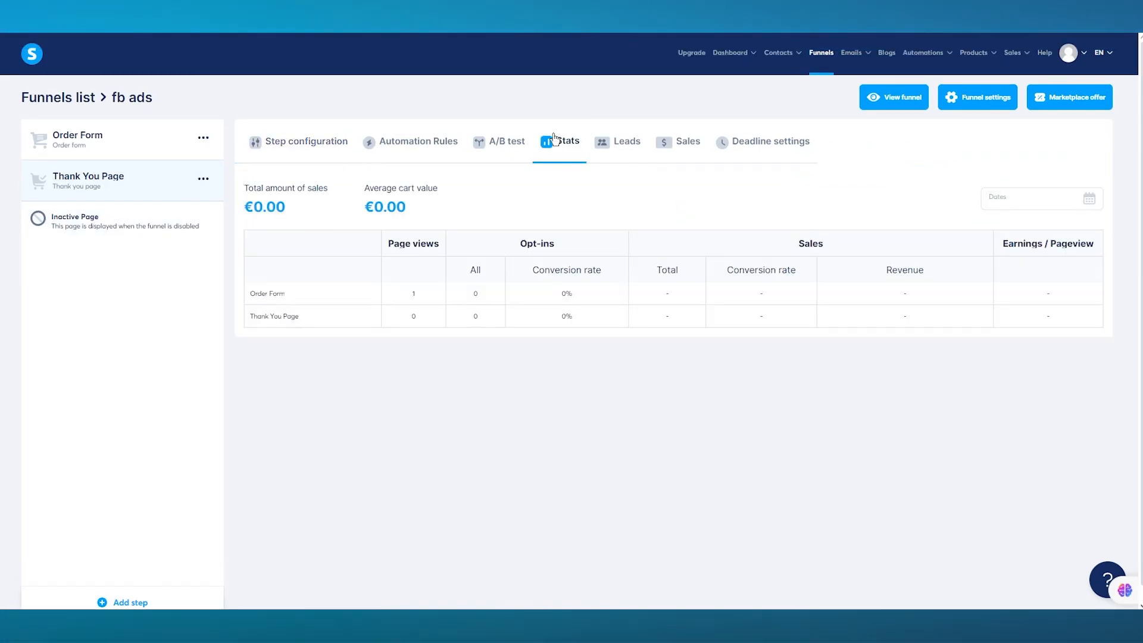
{"action": "left_click_drag", "start_coordinate": [246, 209], "coordinate": [287, 209]}
{"action": "left_click", "coordinate": [392, 198]}
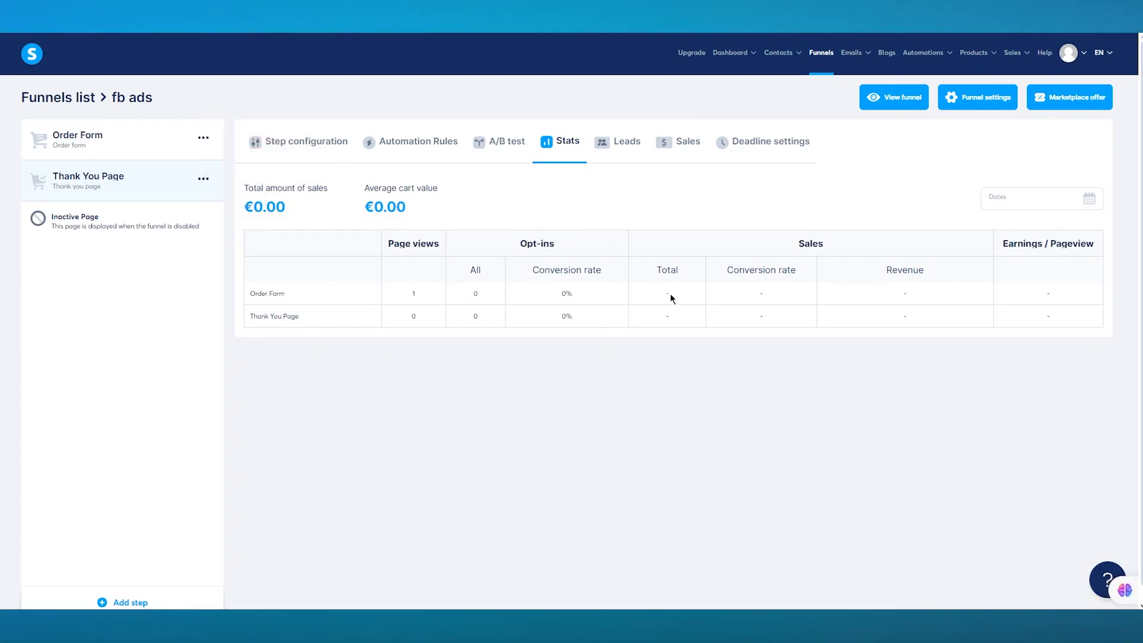
Look through the funnel's Leads, Sales, A/B test and Automation Rules pages.
{"action": "left_click", "coordinate": [615, 152]}
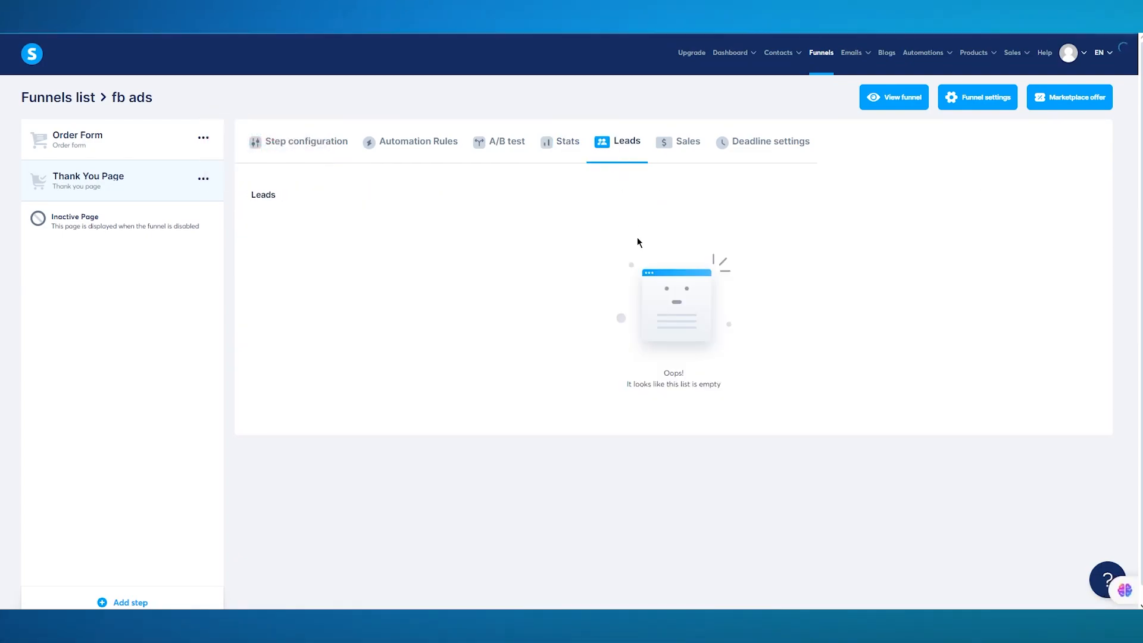
{"action": "left_click", "coordinate": [682, 154]}
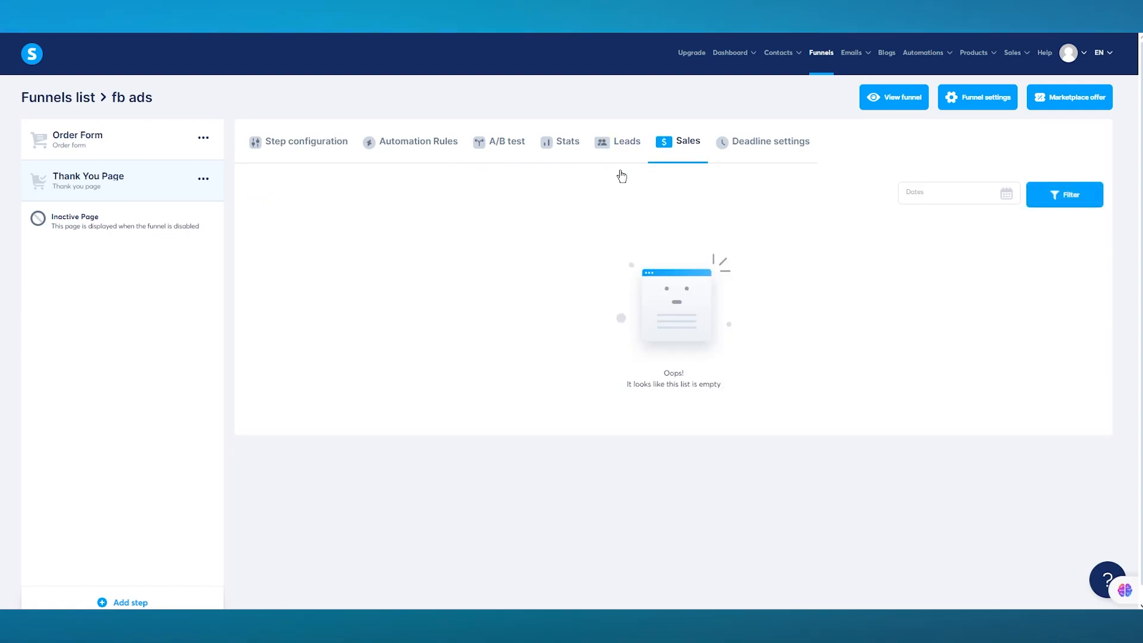
{"action": "left_click", "coordinate": [504, 143]}
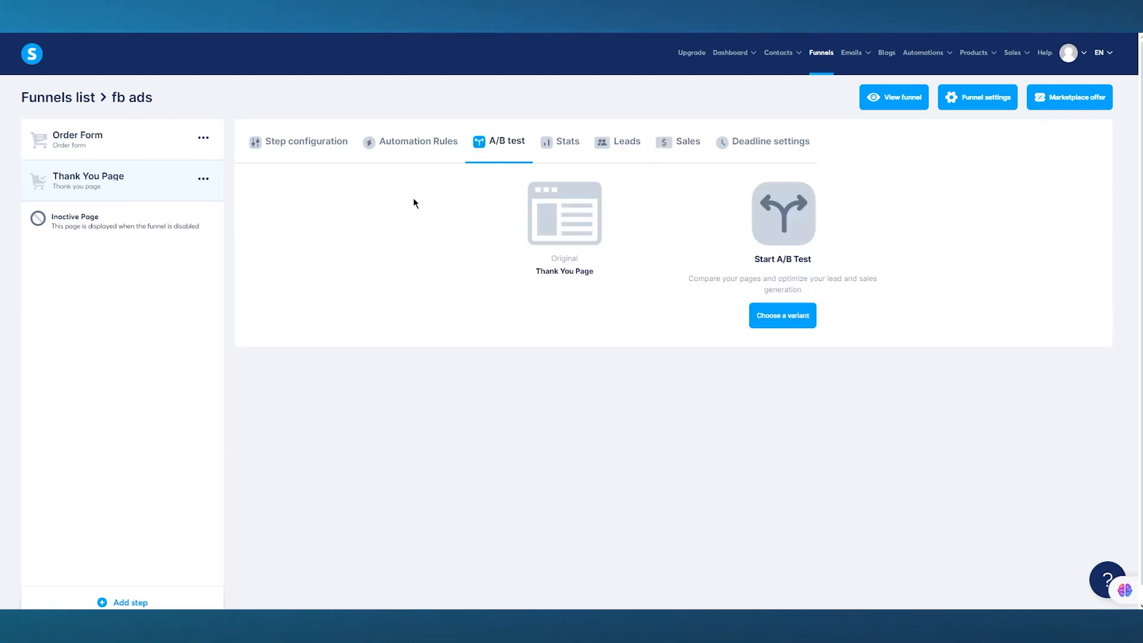
{"action": "left_click", "coordinate": [417, 141]}
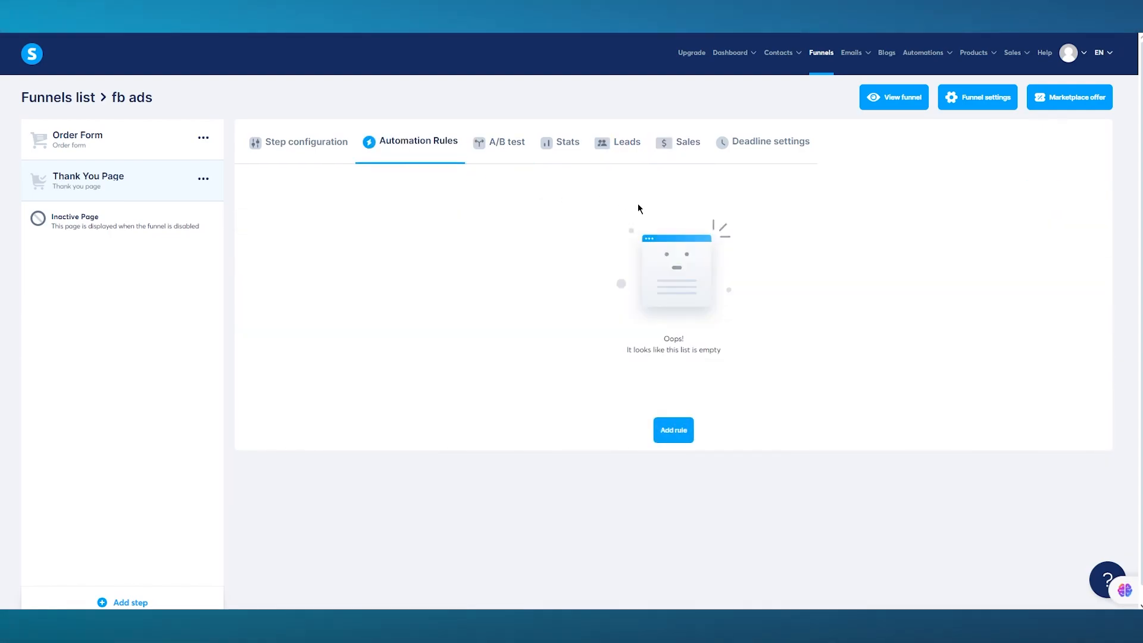